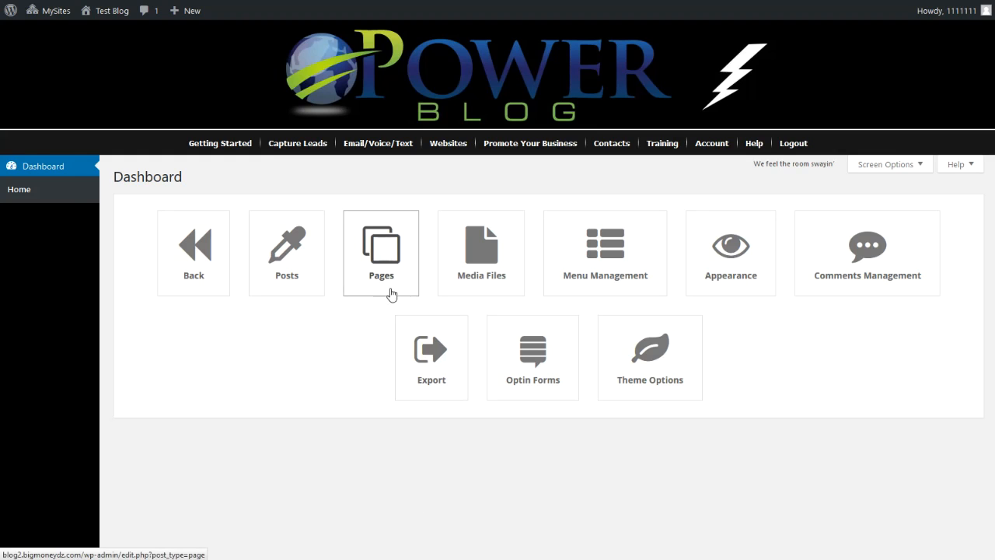
- Create a new page titled "Power Blog"
{"action": "left_click", "coordinate": [387, 250]}
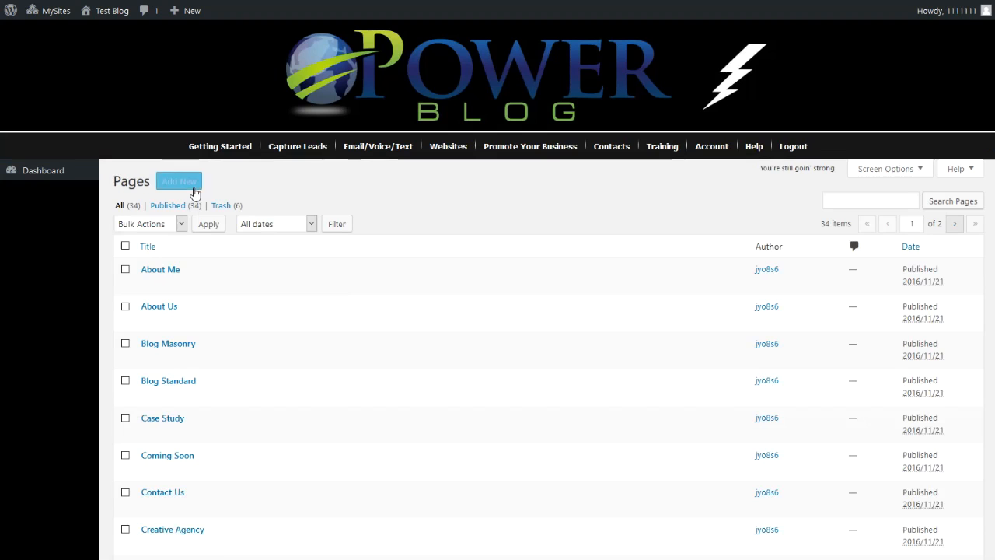
{"action": "left_click", "coordinate": [193, 187]}
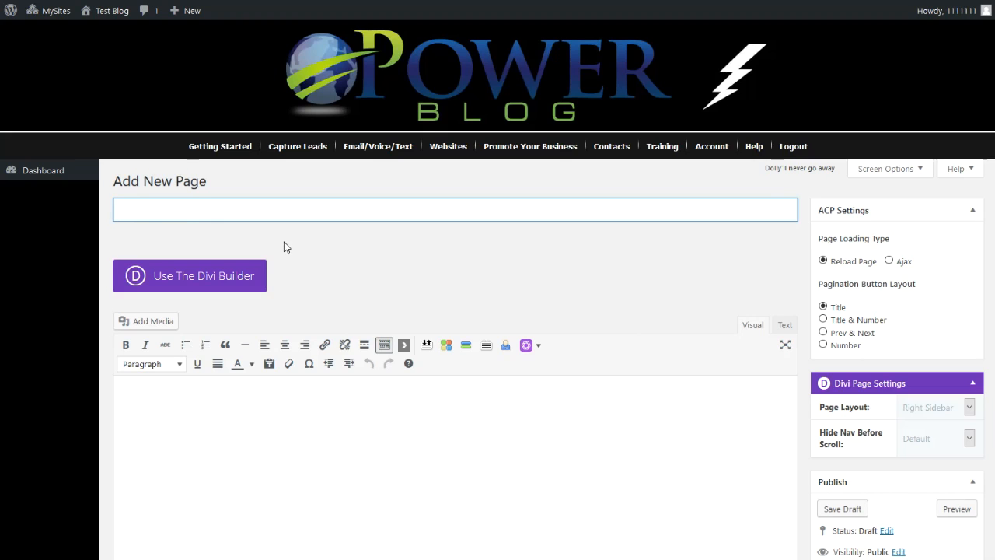
{"action": "type", "text": "Power Blog"}
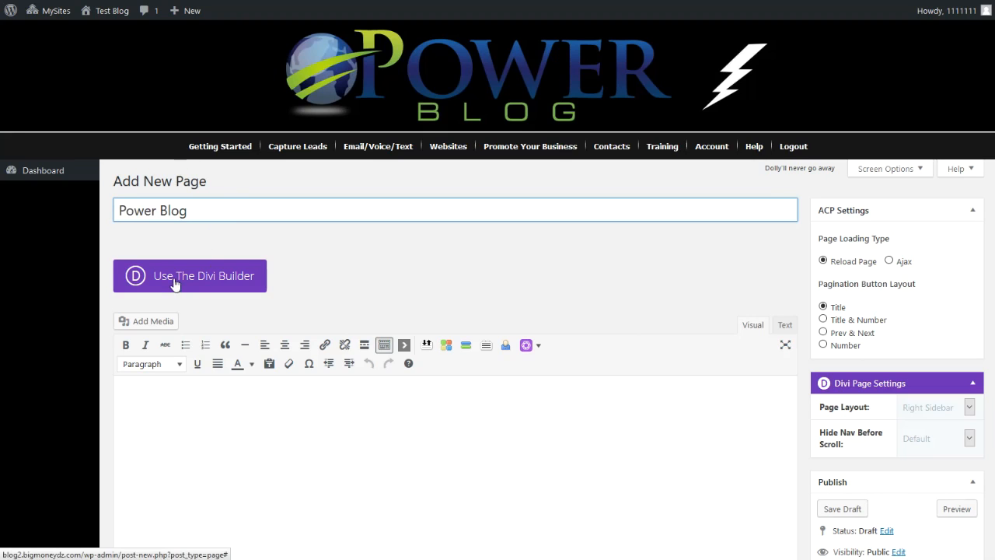
- Enable the Divi Builder for the Power Blog page and open it in the Visual Builder
{"action": "left_click", "coordinate": [196, 283]}
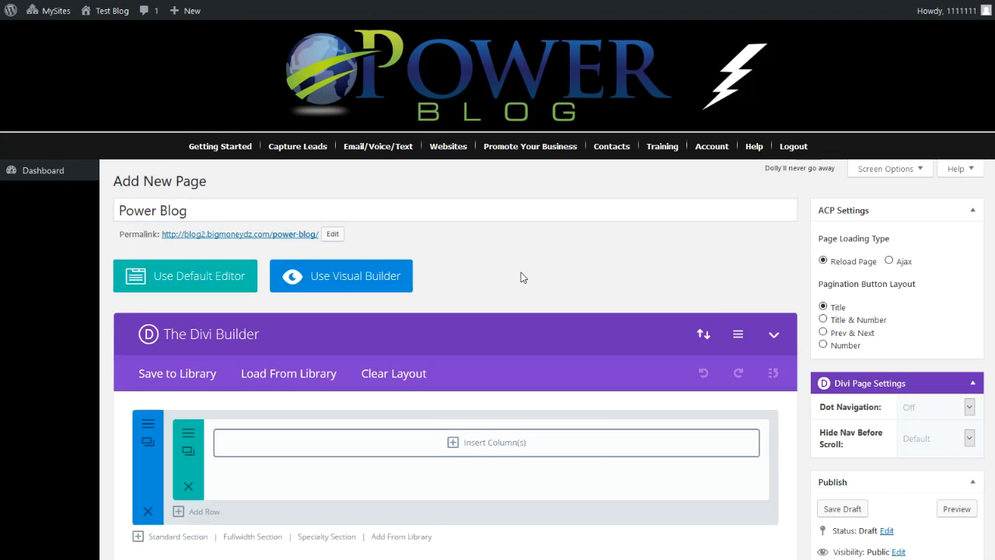
{"action": "scroll", "coordinate": [521, 272], "scroll_direction": "down", "scroll_amount": 1}
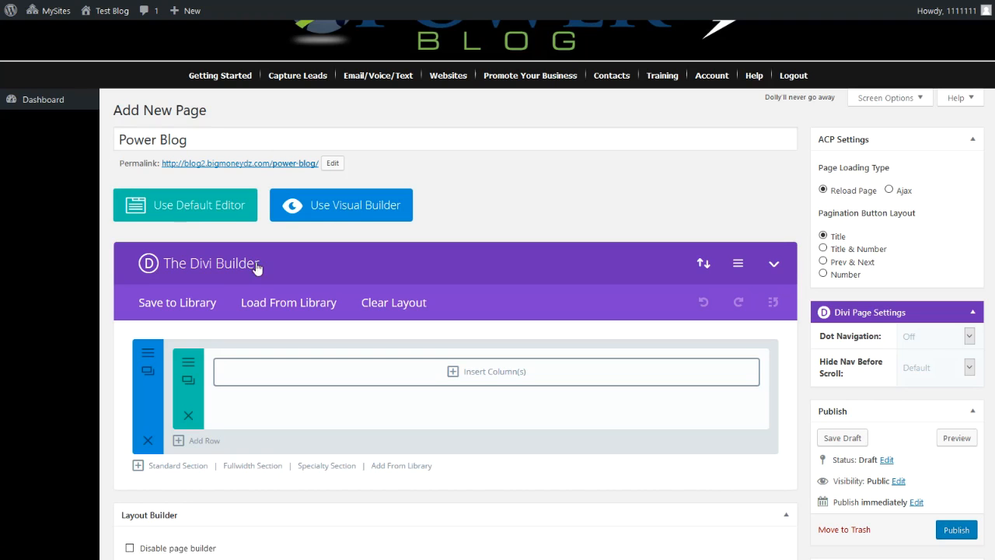
{"action": "left_click", "coordinate": [351, 209]}
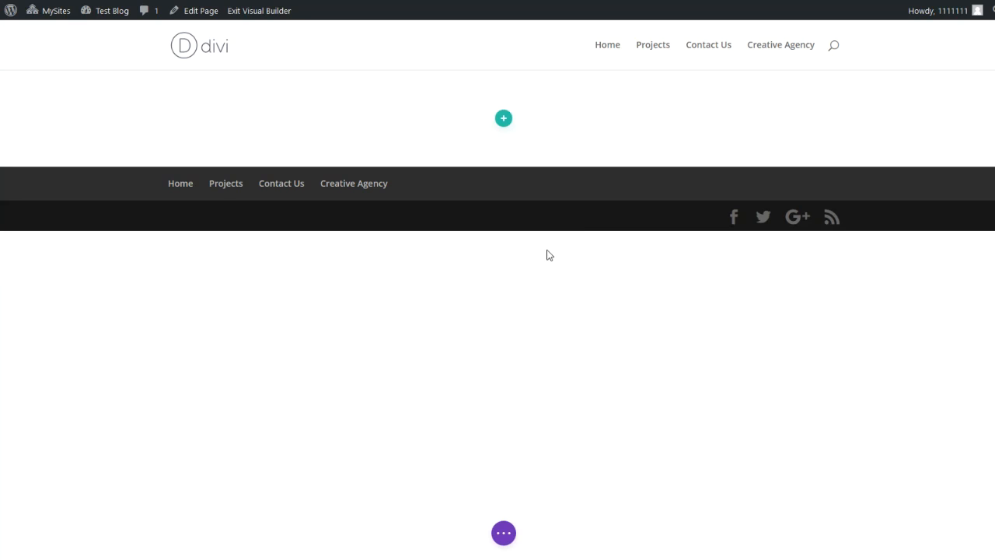
- Insert a single-column row in the empty section and add a Text module to it
{"action": "left_click", "coordinate": [505, 122]}
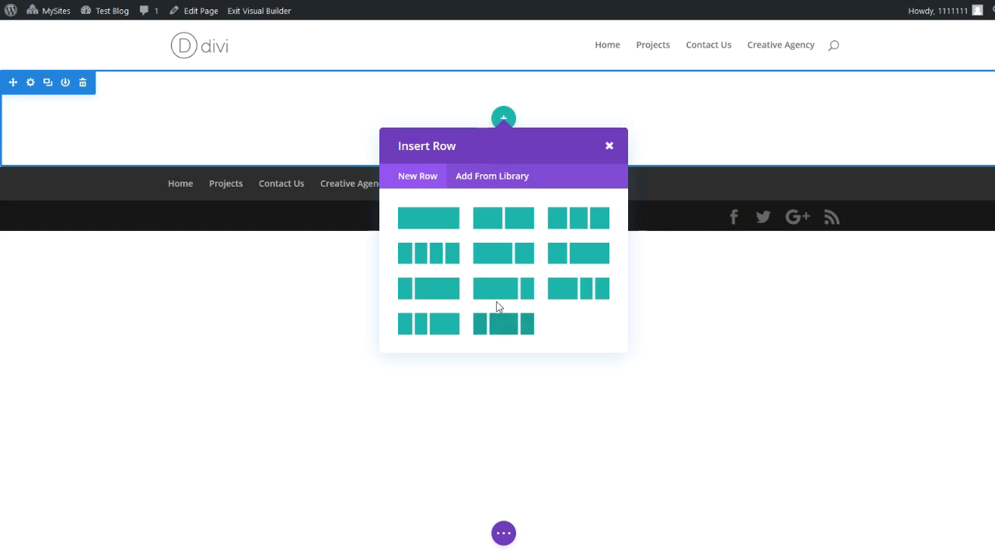
{"action": "left_click", "coordinate": [433, 223]}
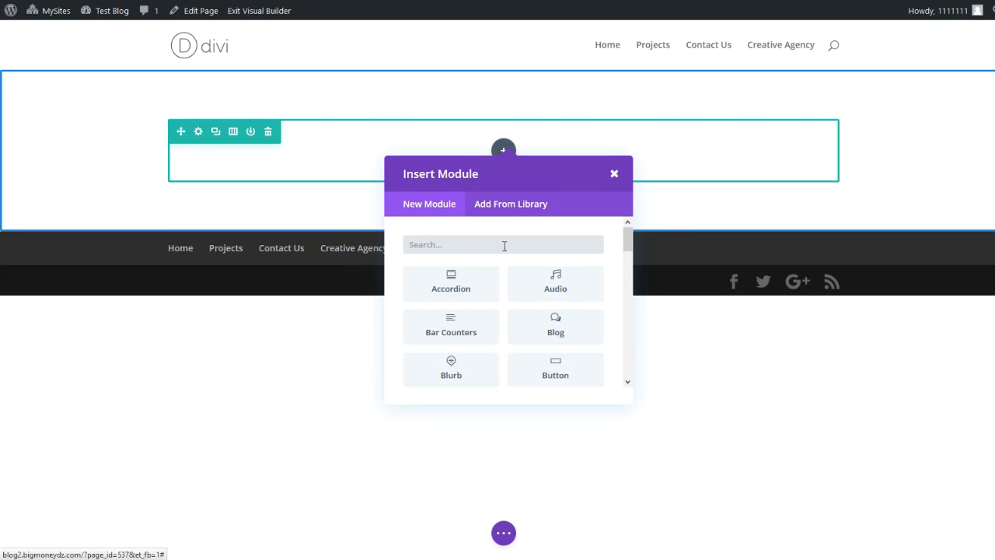
{"action": "left_click_drag", "start_coordinate": [628, 245], "coordinate": [625, 365]}
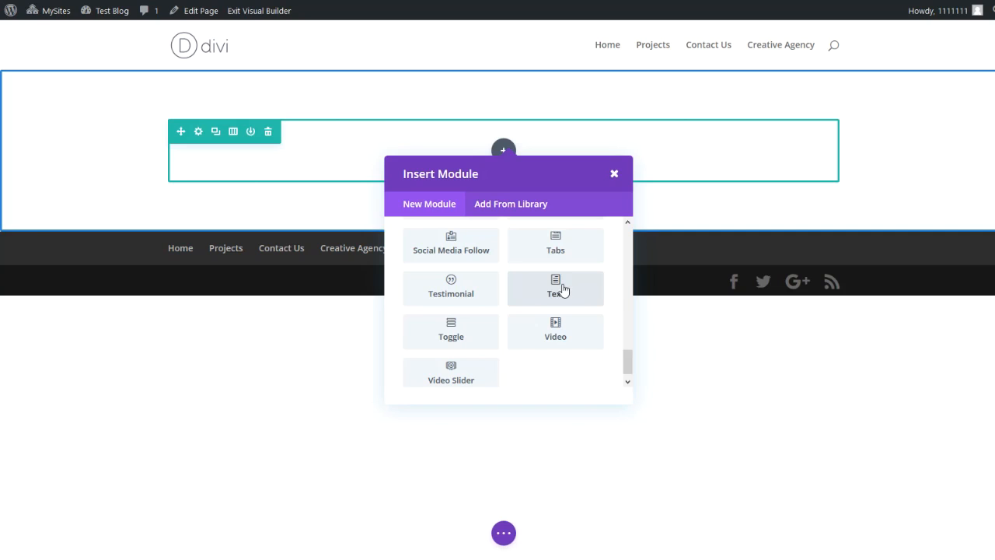
{"action": "left_click", "coordinate": [564, 290]}
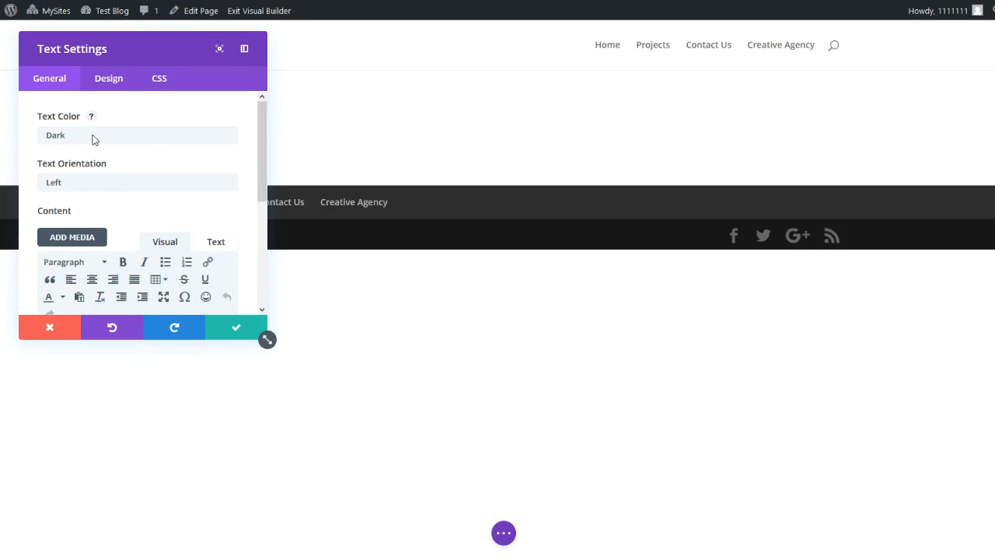
- Enter "This is a test of the Power Blog Text Module." as the Text module's content and save the module
{"action": "left_click", "coordinate": [89, 184]}
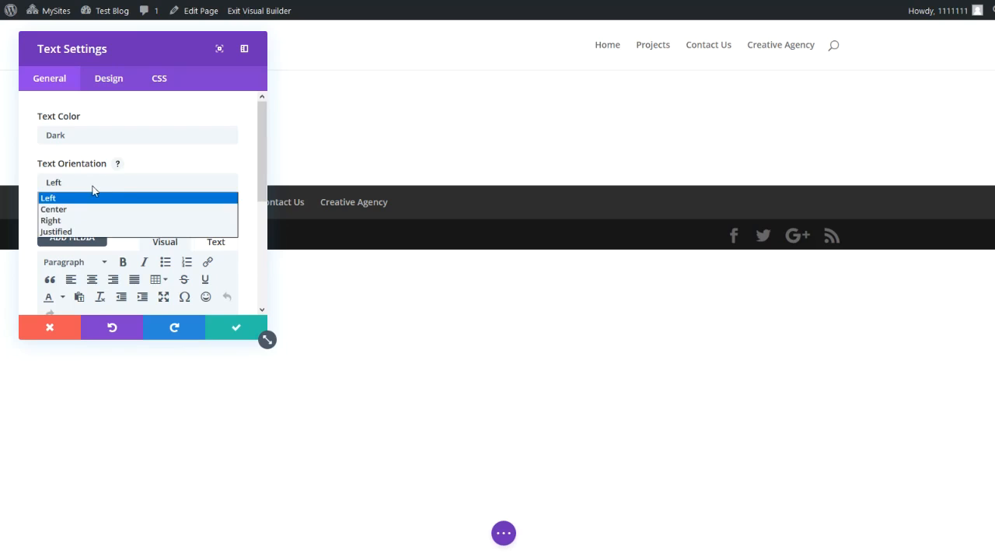
{"action": "left_click_drag", "start_coordinate": [261, 148], "coordinate": [260, 187]}
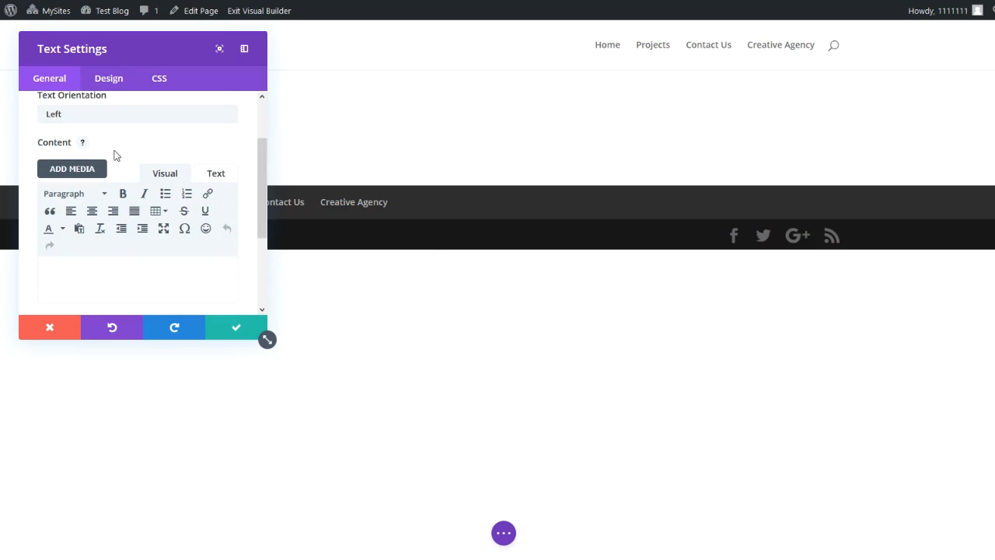
{"action": "left_click", "coordinate": [105, 269]}
{"action": "type", "text": "This is a test of the Power Blog Text Module"}
{"action": "type", "text": "."}
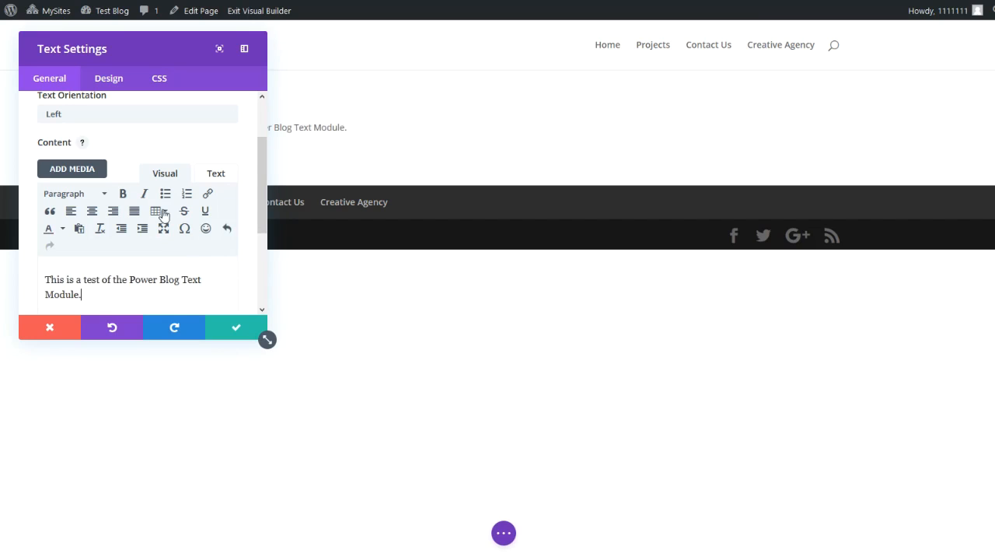
{"action": "left_click_drag", "start_coordinate": [262, 218], "coordinate": [268, 248]}
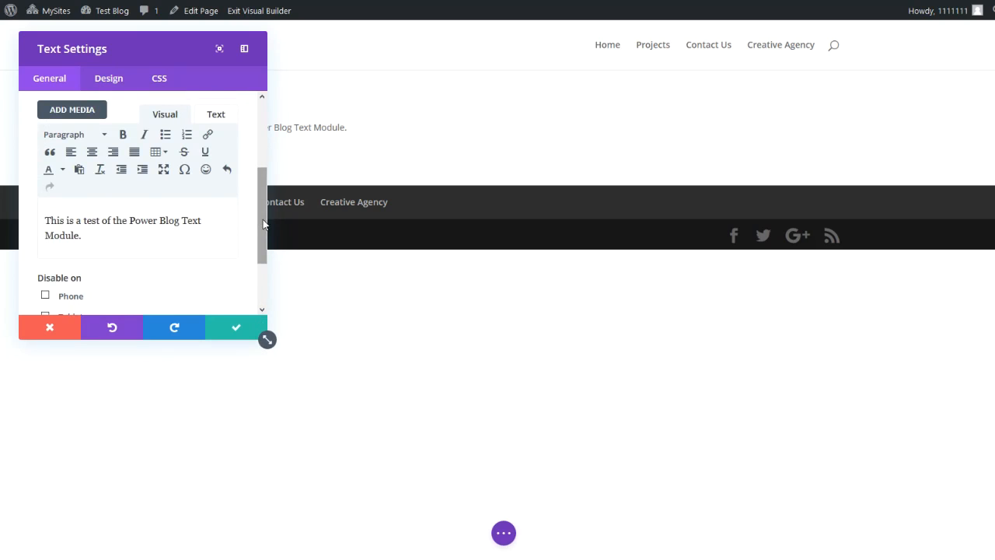
{"action": "scroll", "coordinate": [260, 217], "scroll_direction": "up", "scroll_amount": 3}
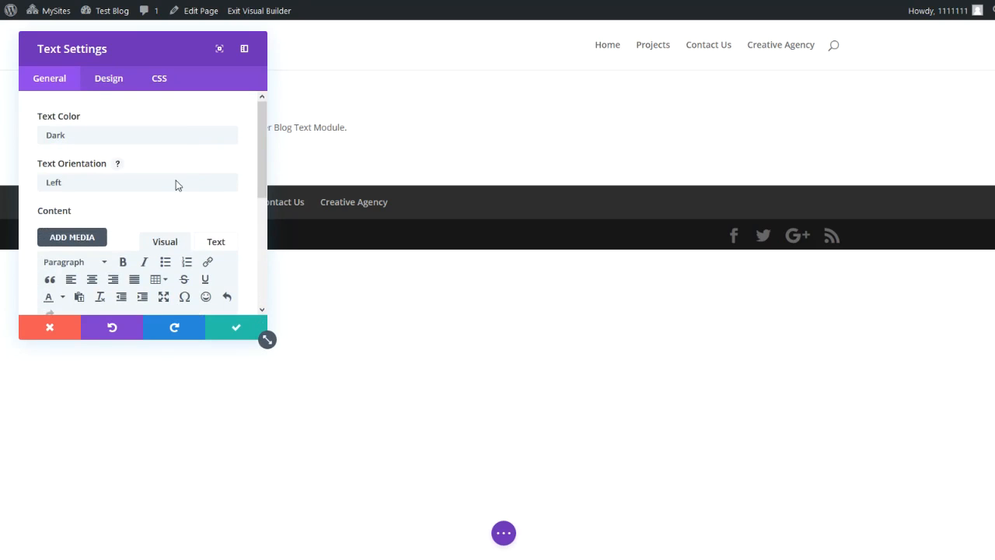
{"action": "left_click", "coordinate": [237, 329]}
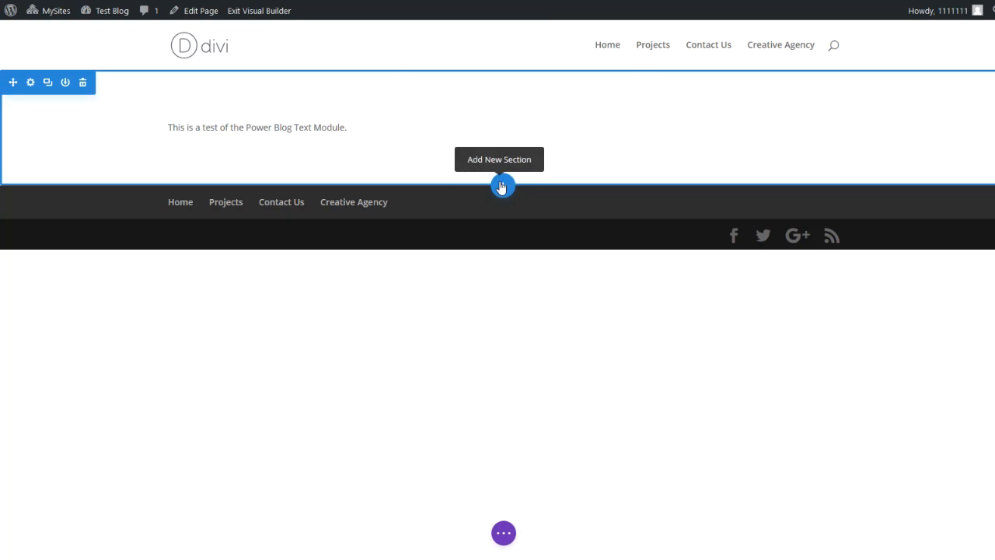
- Add a Regular section below the text section with a row of two equal columns
{"action": "left_click", "coordinate": [501, 187]}
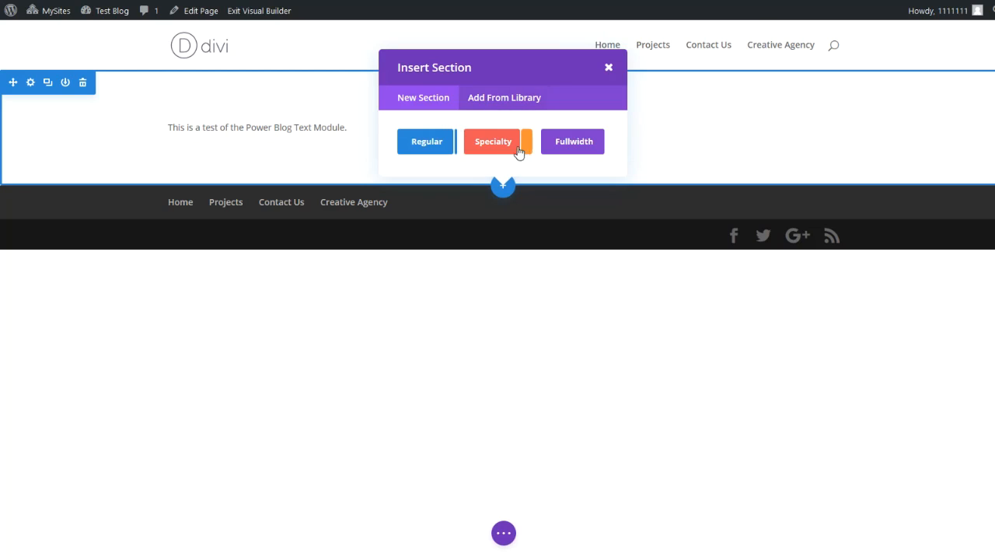
{"action": "left_click", "coordinate": [429, 150]}
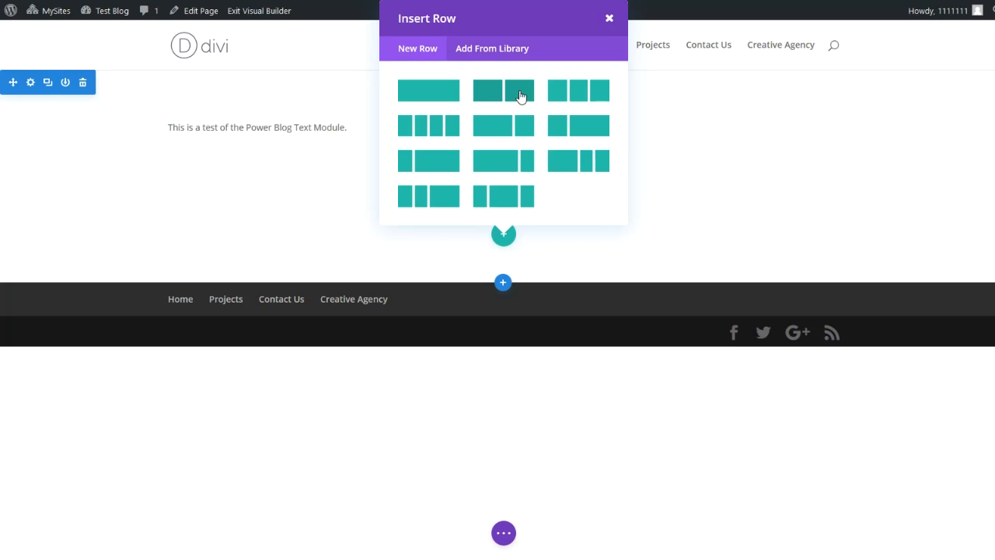
{"action": "left_click", "coordinate": [521, 95]}
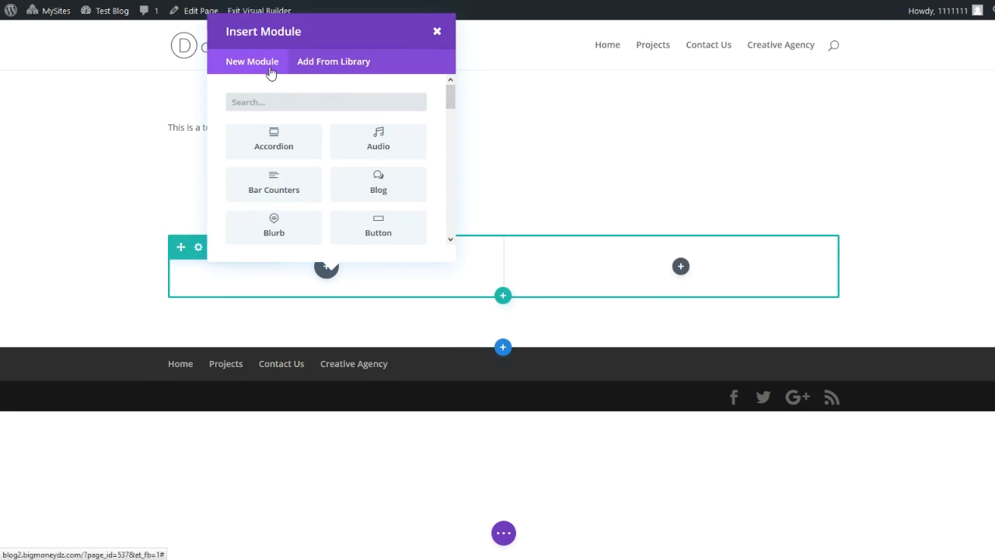
- Add an Image module to the first column of the two-column row
{"action": "left_click_drag", "start_coordinate": [451, 96], "coordinate": [453, 133]}
{"action": "scroll", "coordinate": [452, 132], "scroll_direction": "down", "scroll_amount": 3}
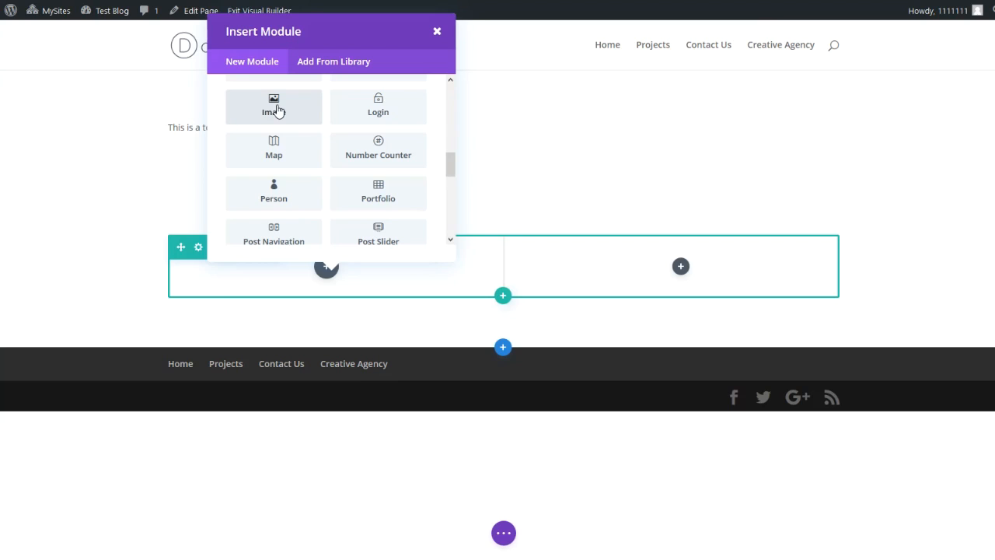
{"action": "left_click", "coordinate": [278, 111]}
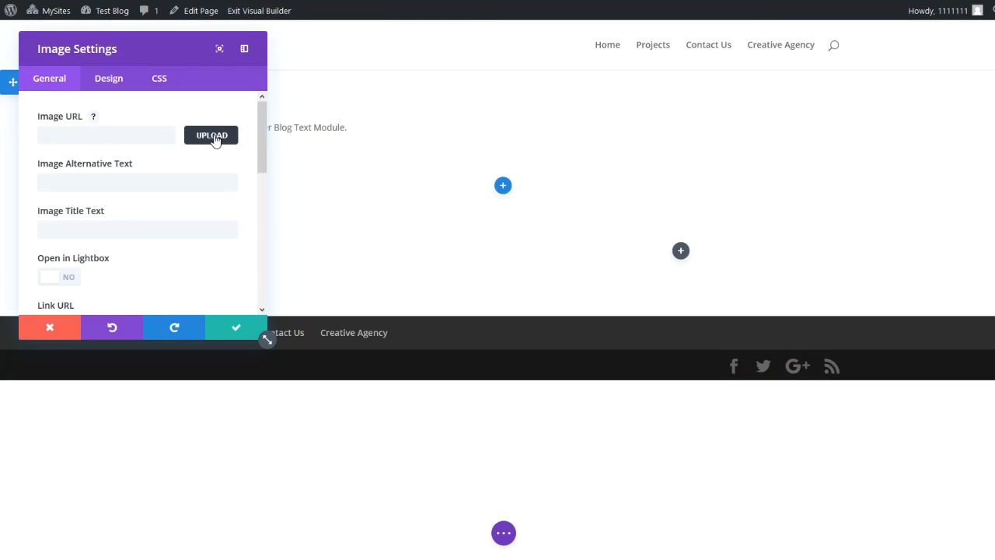
- Upload pls-lg.png from the Power Lead System folder and use it as the Image module's picture
{"action": "left_click", "coordinate": [214, 138]}
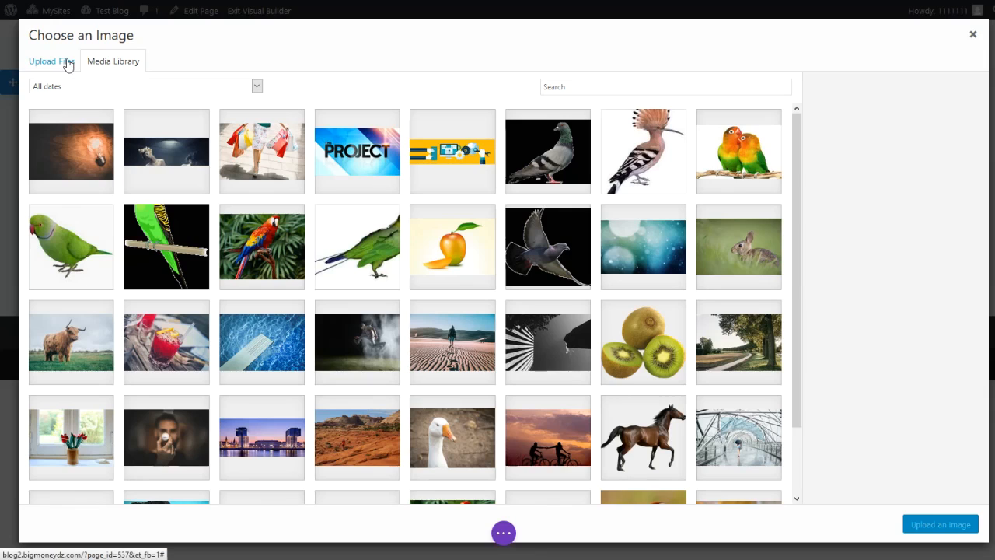
{"action": "left_click", "coordinate": [68, 64]}
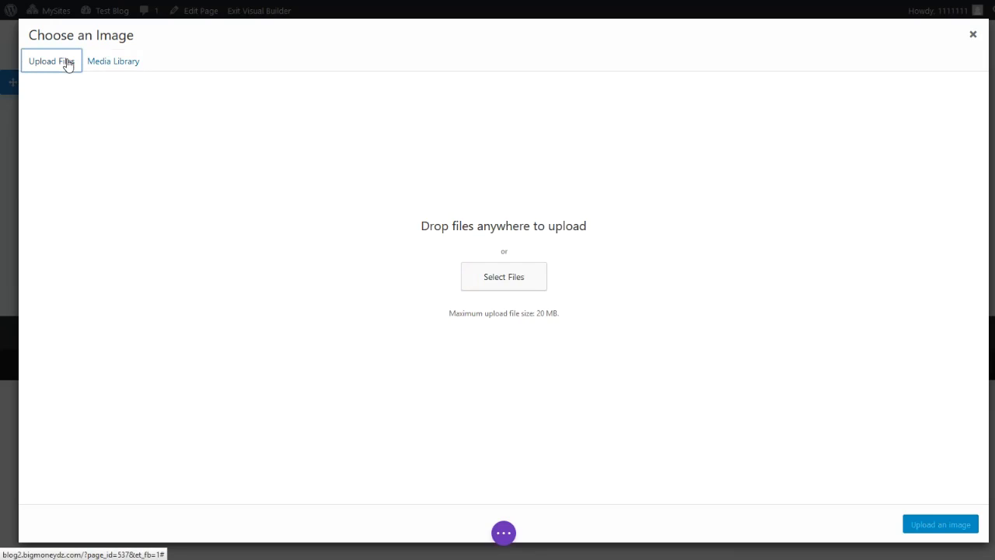
{"action": "left_click", "coordinate": [527, 280]}
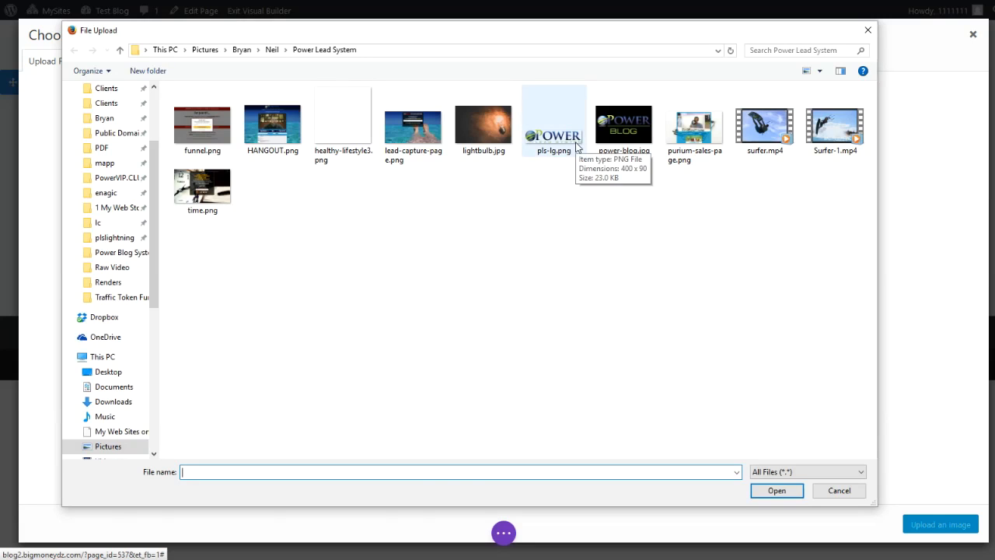
{"action": "left_click", "coordinate": [566, 146]}
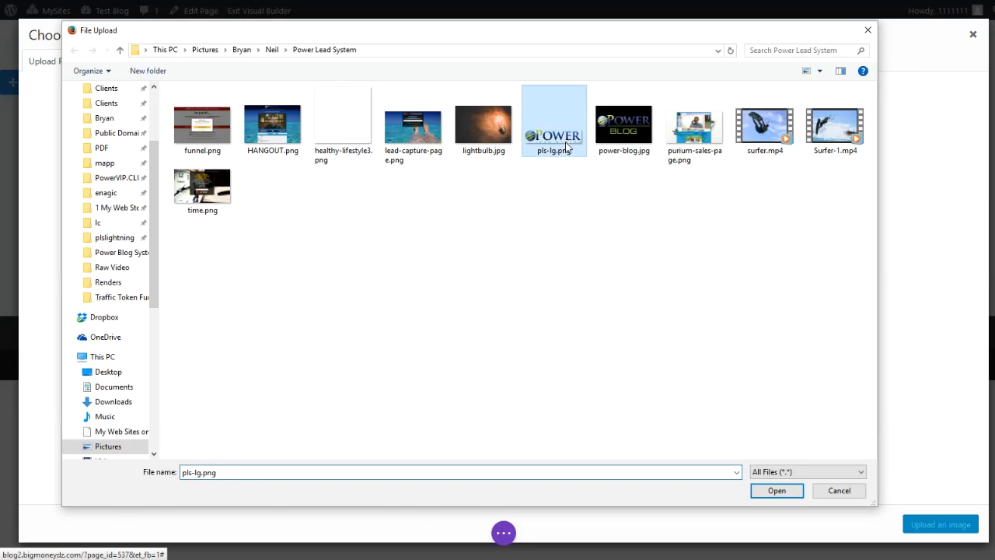
{"action": "left_click", "coordinate": [778, 491]}
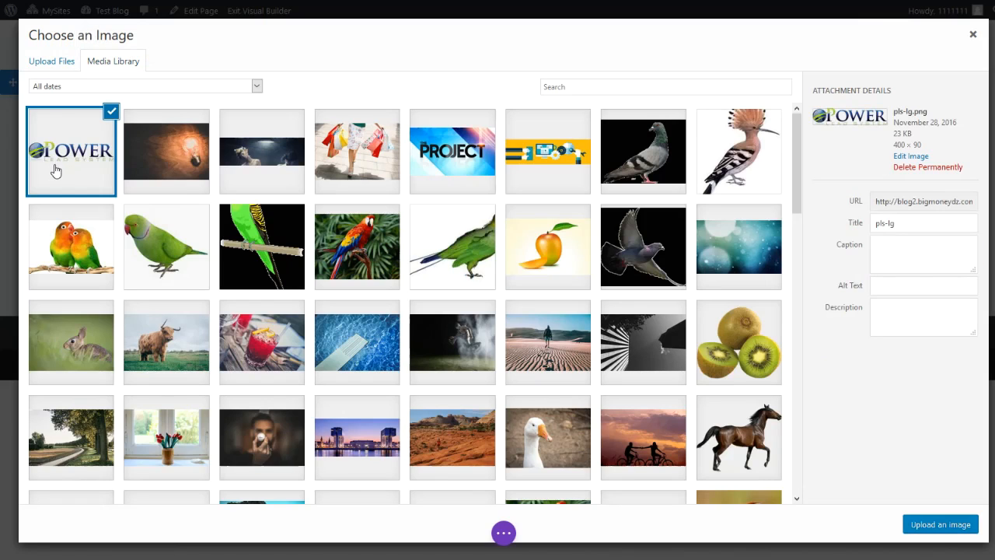
{"action": "left_click", "coordinate": [939, 525]}
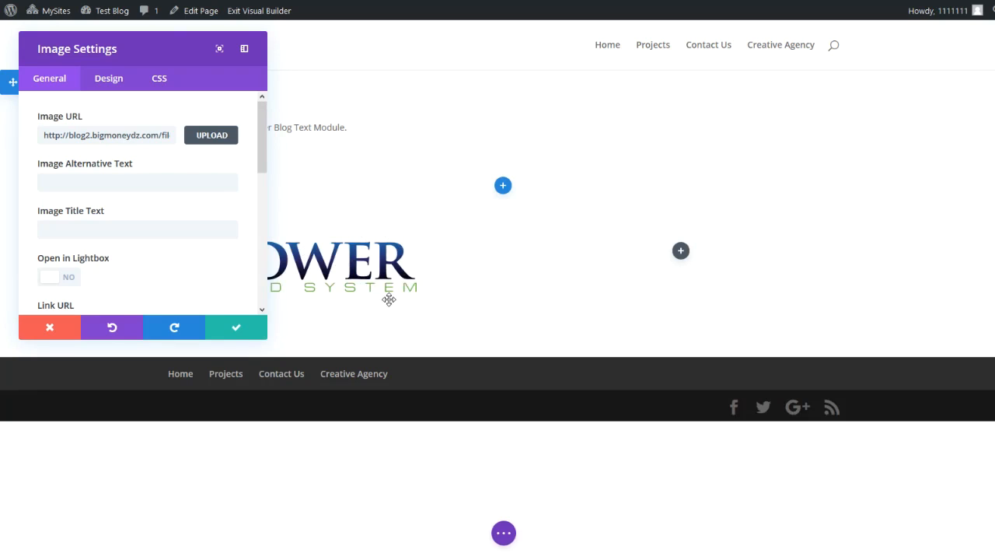
- Set the logo image's animation to No Animation, center it in its column and save the Image module
{"action": "left_click", "coordinate": [141, 182]}
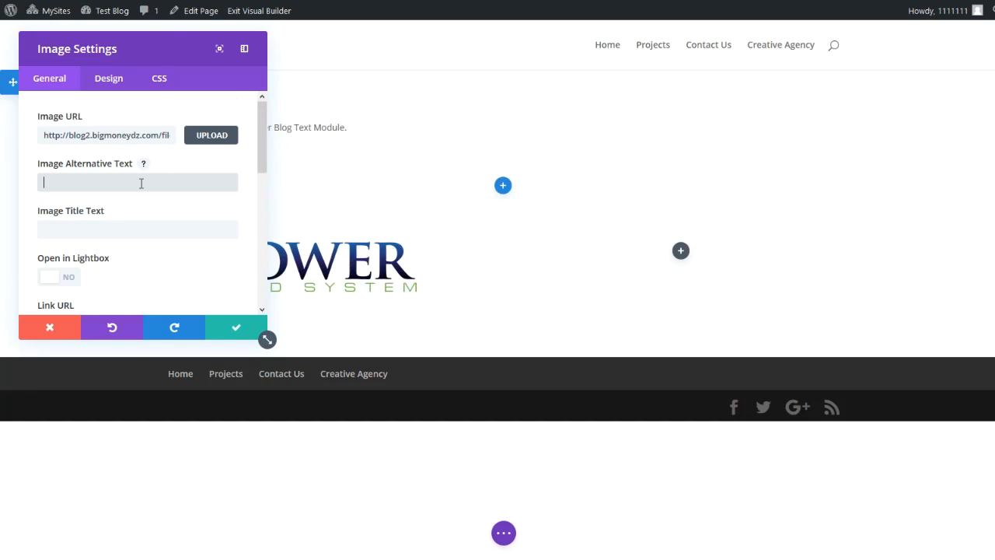
{"action": "scroll", "coordinate": [103, 255], "scroll_direction": "down", "scroll_amount": 1}
{"action": "scroll", "coordinate": [110, 255], "scroll_direction": "down", "scroll_amount": 2}
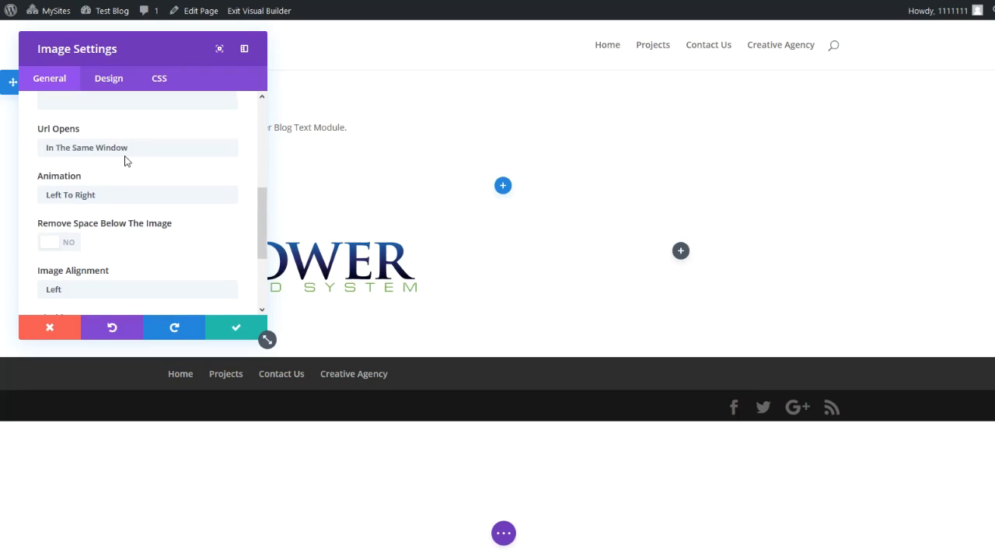
{"action": "left_click", "coordinate": [126, 147]}
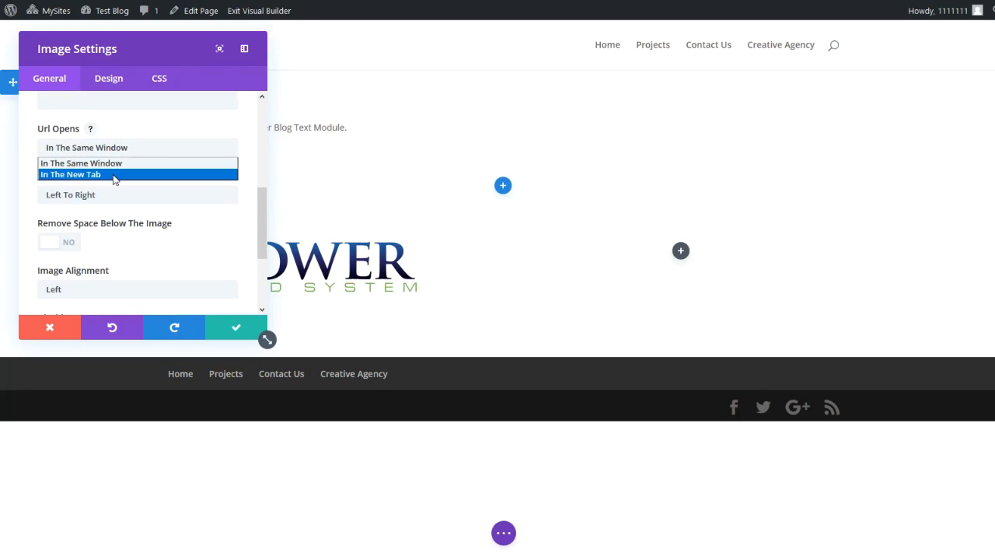
{"action": "left_click", "coordinate": [147, 208]}
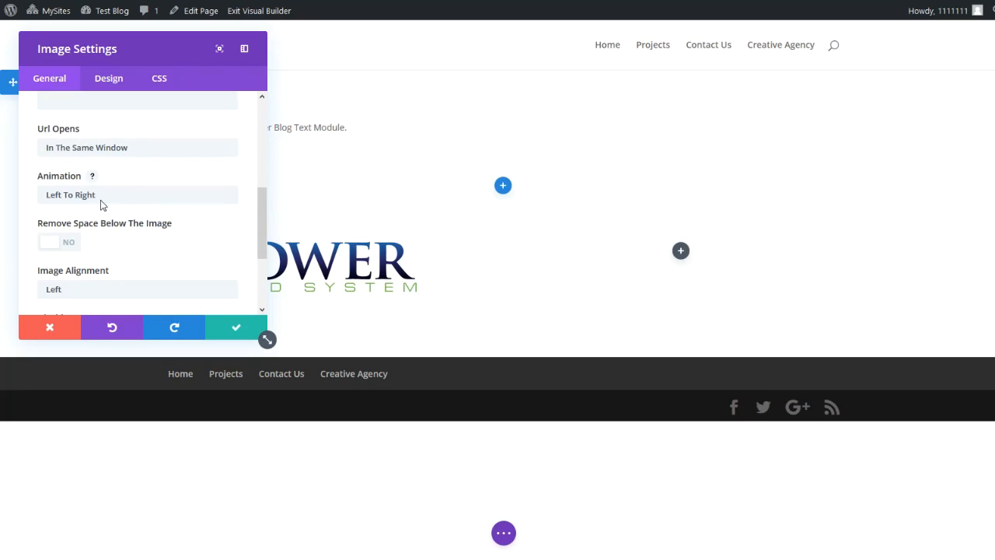
{"action": "left_click", "coordinate": [170, 198]}
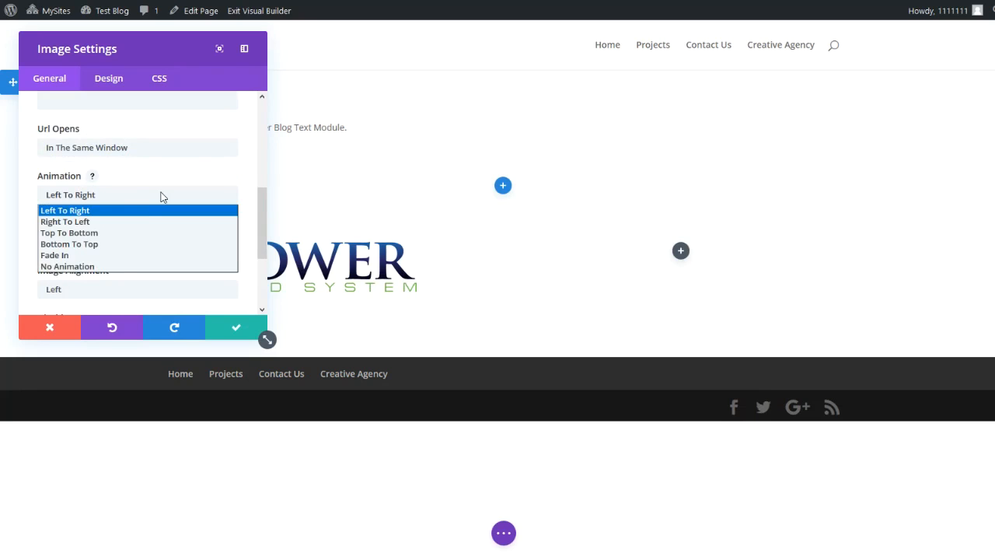
{"action": "left_click", "coordinate": [89, 265]}
{"action": "scroll", "coordinate": [178, 249], "scroll_direction": "up", "scroll_amount": 5}
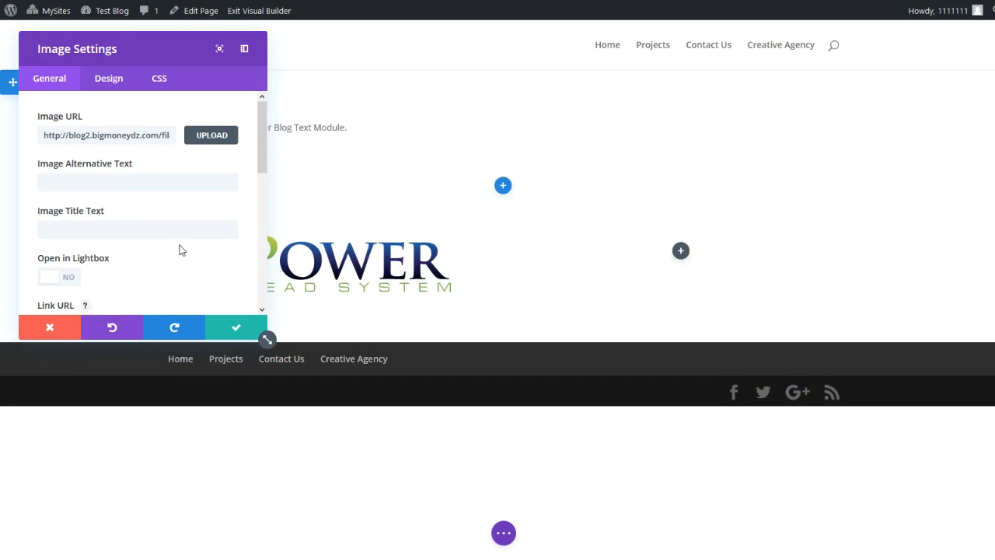
{"action": "left_click", "coordinate": [231, 330]}
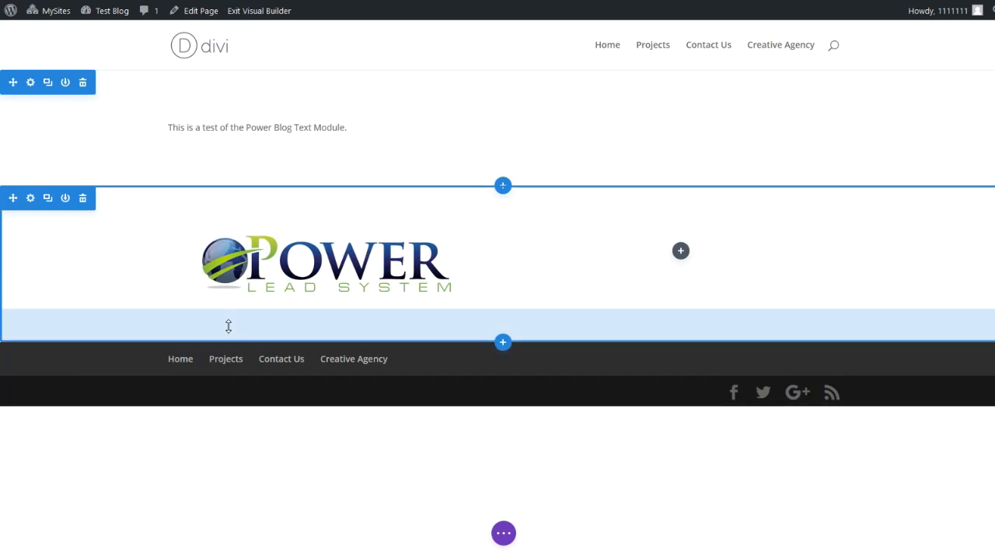
- Add a Countdown Timer module to the empty second column beside the logo
{"action": "left_click", "coordinate": [681, 254]}
{"action": "scroll", "coordinate": [682, 160], "scroll_direction": "down", "scroll_amount": 2}
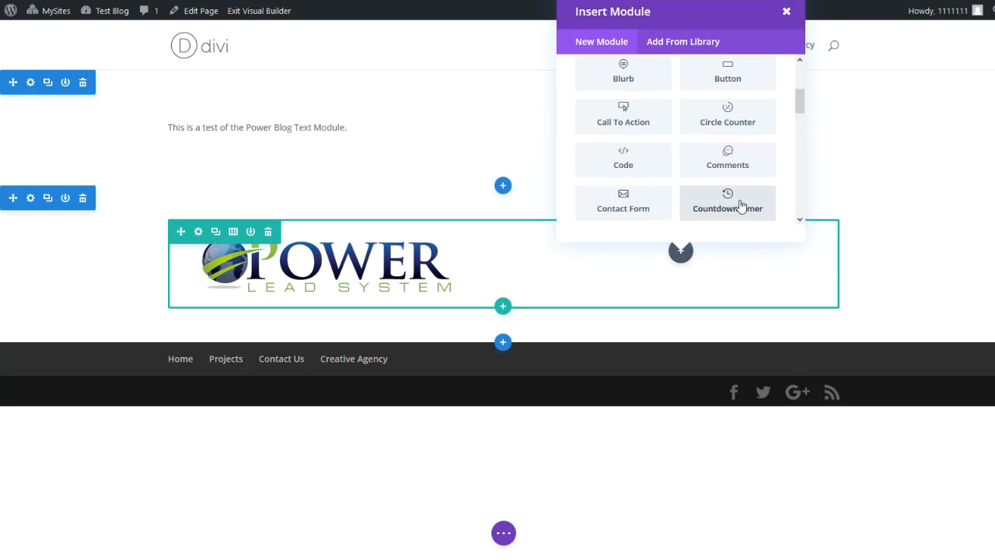
{"action": "left_click", "coordinate": [731, 204]}
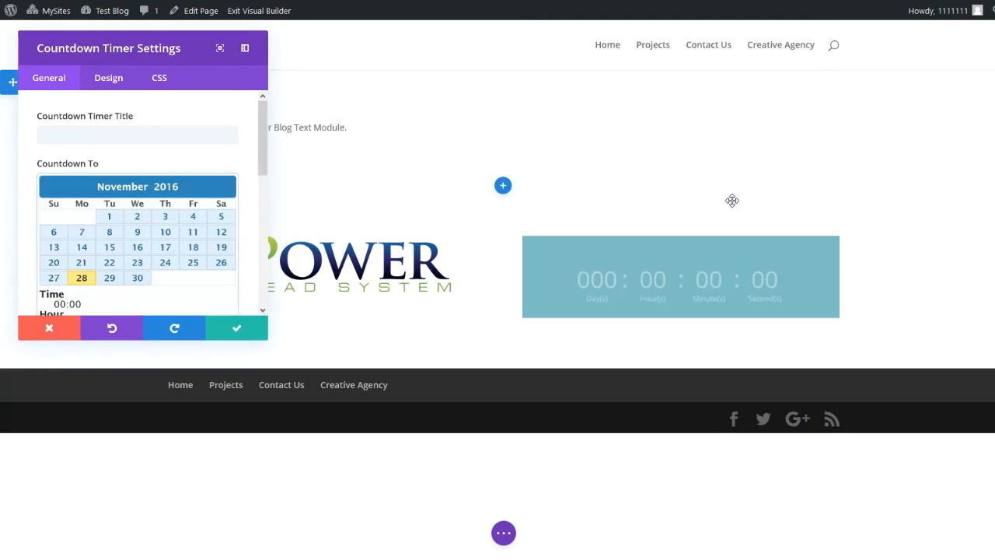
- Set the countdown's target to November 30, 2016 at 12:00
{"action": "scroll", "coordinate": [151, 151], "scroll_direction": "down", "scroll_amount": 2}
{"action": "scroll", "coordinate": [152, 153], "scroll_direction": "up", "scroll_amount": 2}
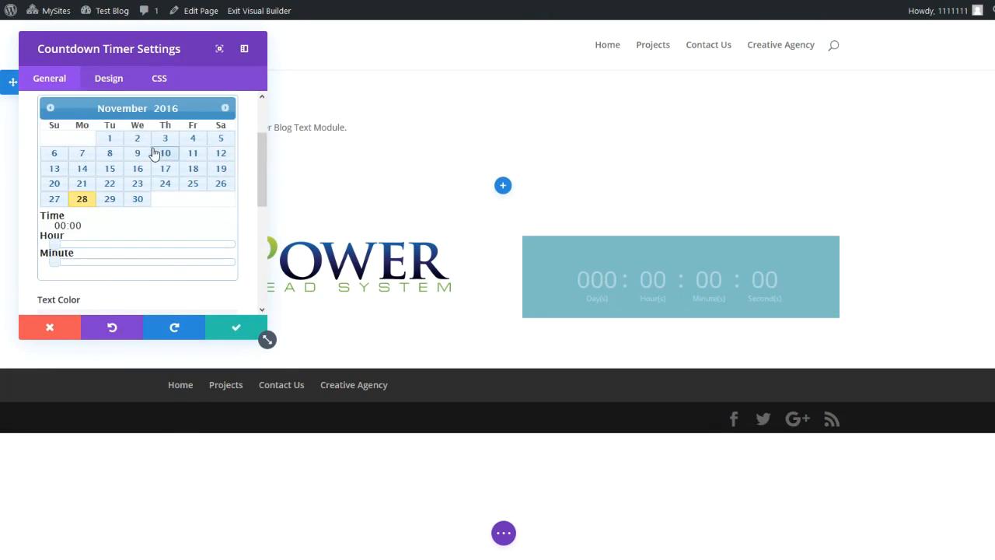
{"action": "left_click", "coordinate": [137, 202]}
{"action": "left_click_drag", "start_coordinate": [66, 252], "coordinate": [148, 250]}
- Change the countdown timer's background color to near-black #050202
{"action": "scroll", "coordinate": [154, 288], "scroll_direction": "down", "scroll_amount": 4}
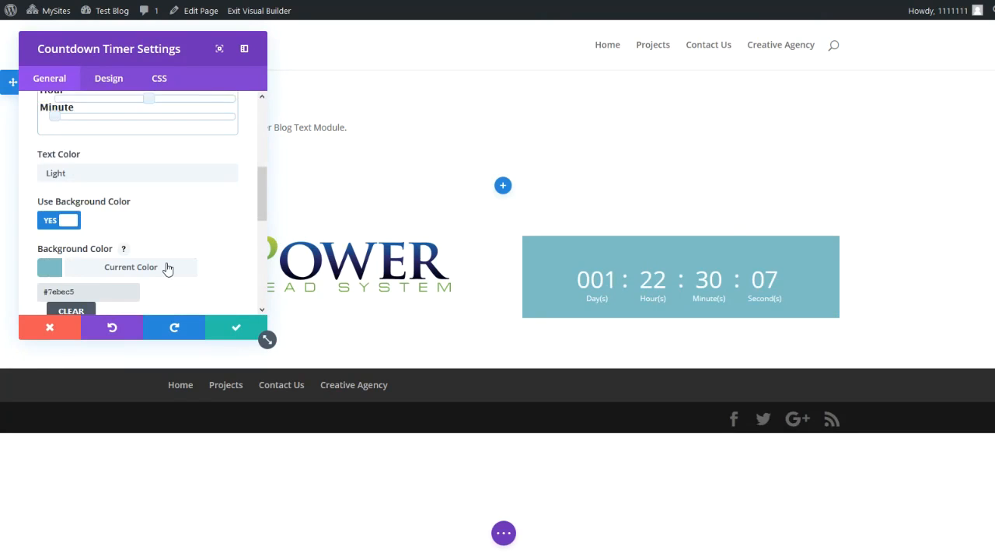
{"action": "left_click", "coordinate": [166, 267]}
{"action": "scroll", "coordinate": [163, 202], "scroll_direction": "down", "scroll_amount": 1}
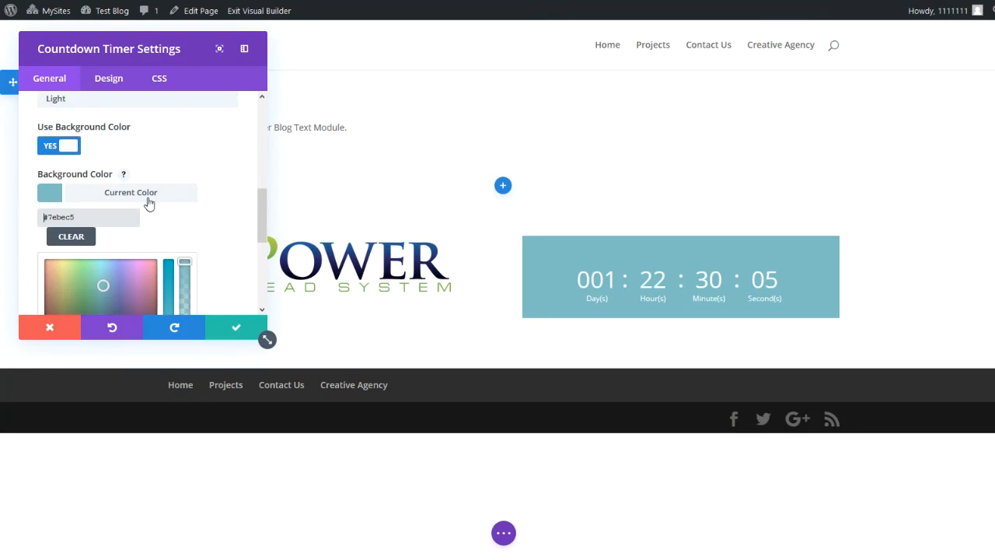
{"action": "left_click", "coordinate": [51, 196]}
{"action": "left_click", "coordinate": [104, 195]}
{"action": "scroll", "coordinate": [104, 203], "scroll_direction": "down", "scroll_amount": 2}
{"action": "left_click", "coordinate": [42, 281]}
{"action": "left_click_drag", "start_coordinate": [42, 282], "coordinate": [42, 296]}
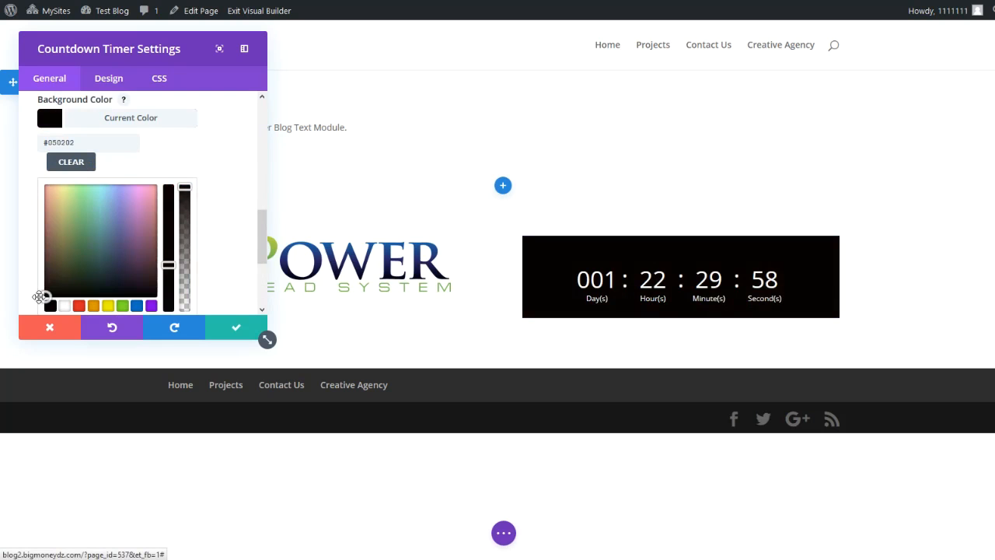
- Title the countdown timer "Time to Launch"
{"action": "scroll", "coordinate": [222, 254], "scroll_direction": "up", "scroll_amount": 5}
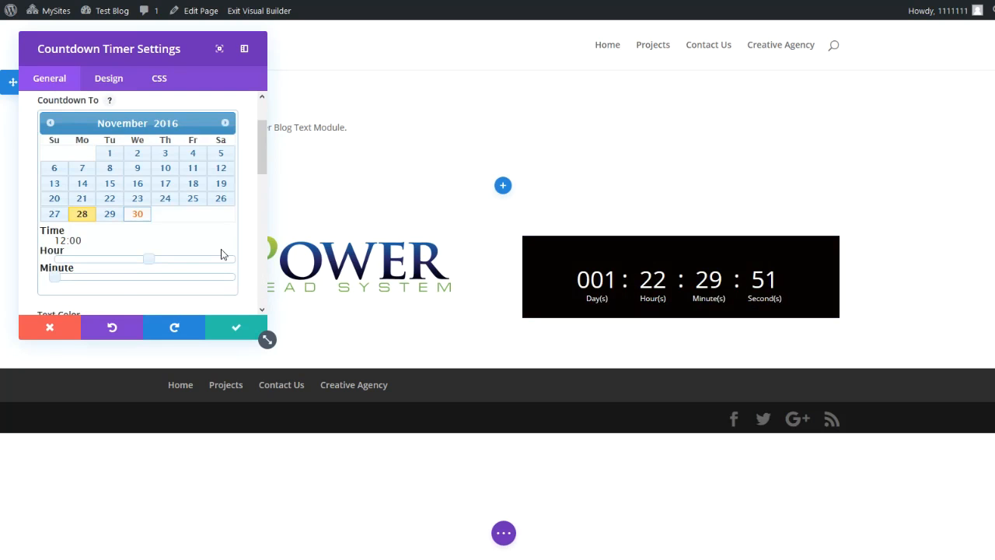
{"action": "scroll", "coordinate": [222, 254], "scroll_direction": "up", "scroll_amount": 2}
{"action": "left_click", "coordinate": [139, 137]}
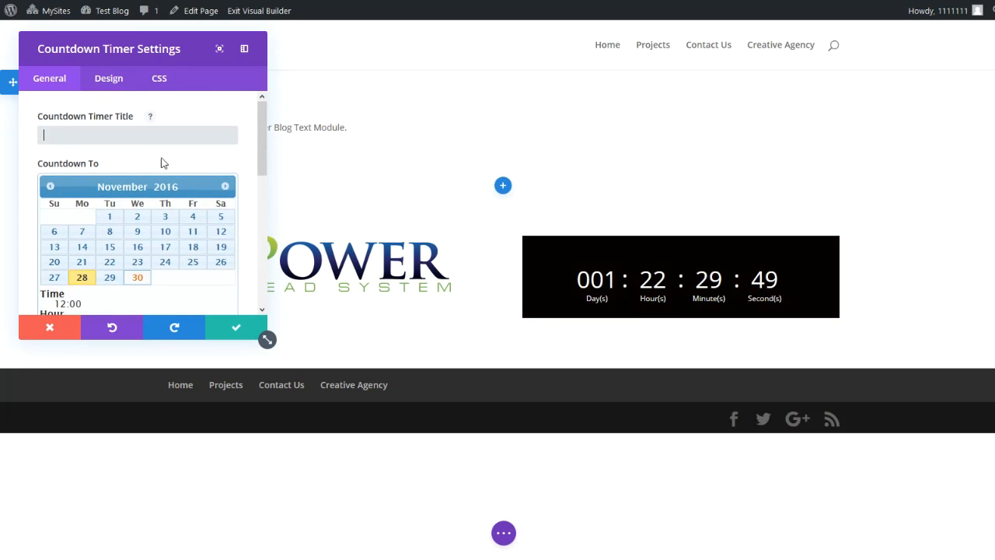
{"action": "type", "text": "Time to Launch"}
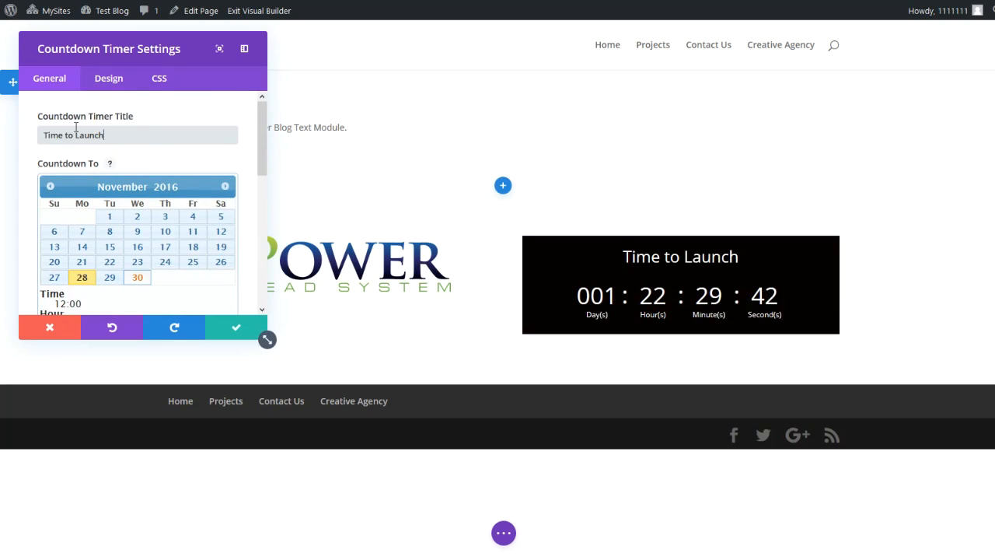
- Save the Countdown Timer module and publish the page
{"action": "left_click", "coordinate": [233, 332]}
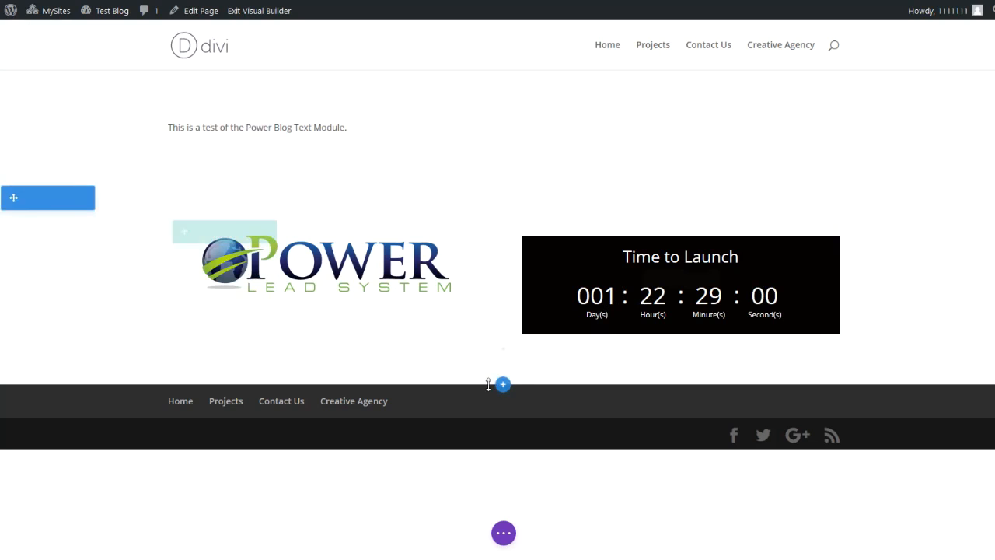
{"action": "left_click", "coordinate": [504, 534]}
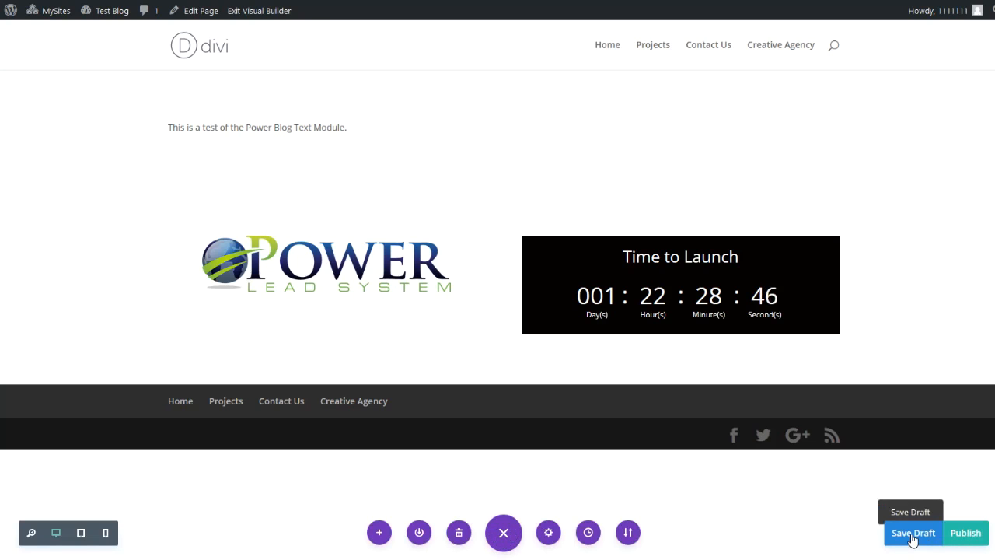
{"action": "left_click", "coordinate": [955, 535]}
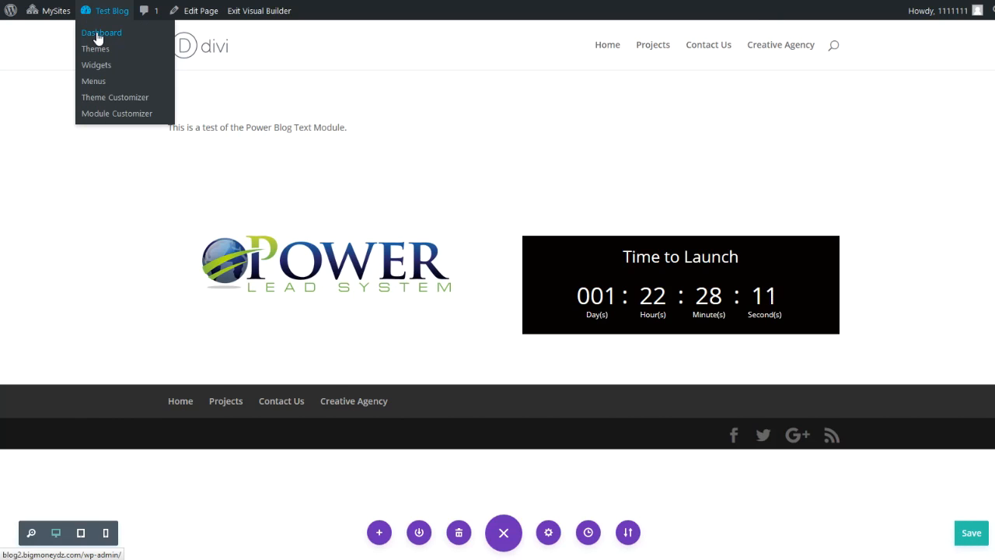
- Create a new page titled "Test Page" from the site's dashboard and enable the Divi Builder for it
{"action": "left_click", "coordinate": [96, 33]}
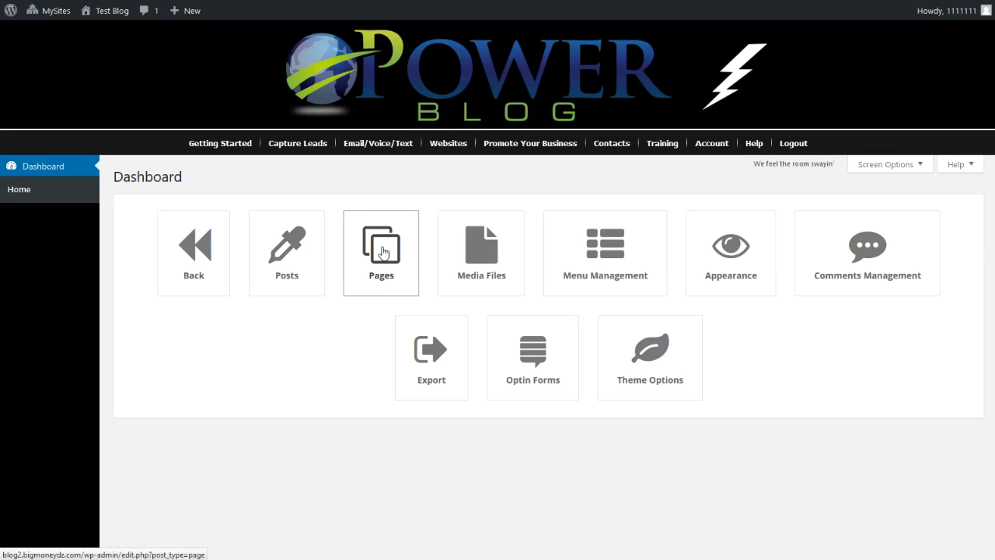
{"action": "left_click", "coordinate": [382, 251]}
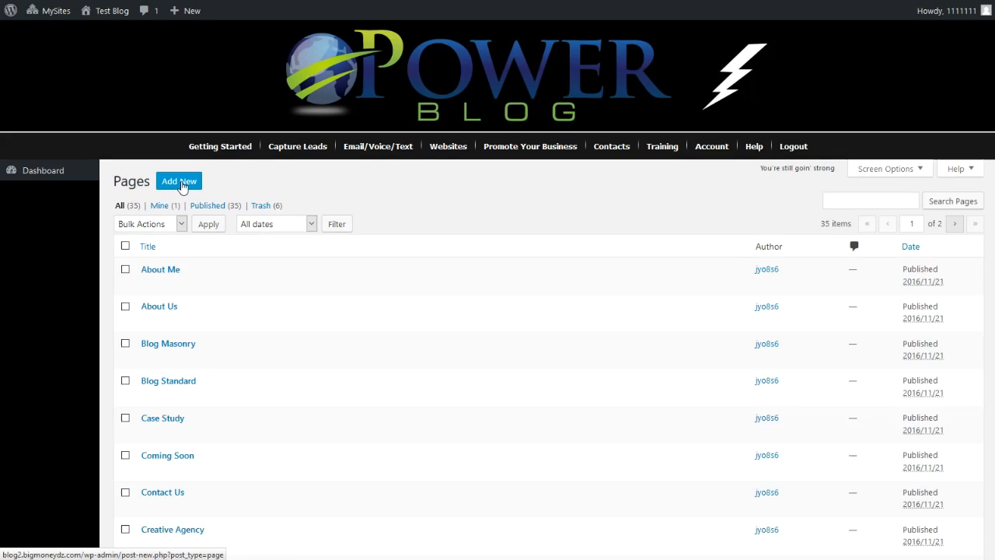
{"action": "left_click", "coordinate": [181, 186]}
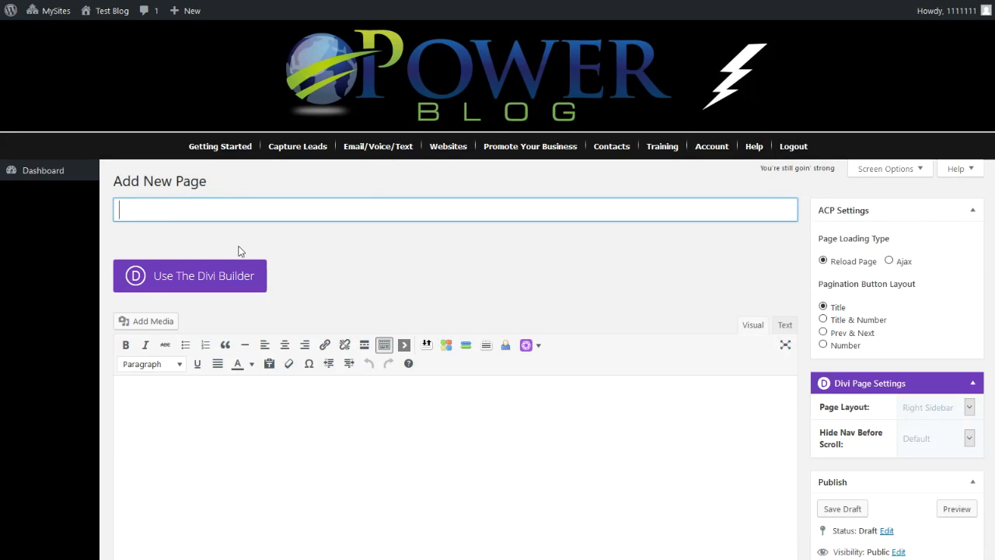
{"action": "type", "text": "Test Page"}
{"action": "left_click", "coordinate": [200, 284]}
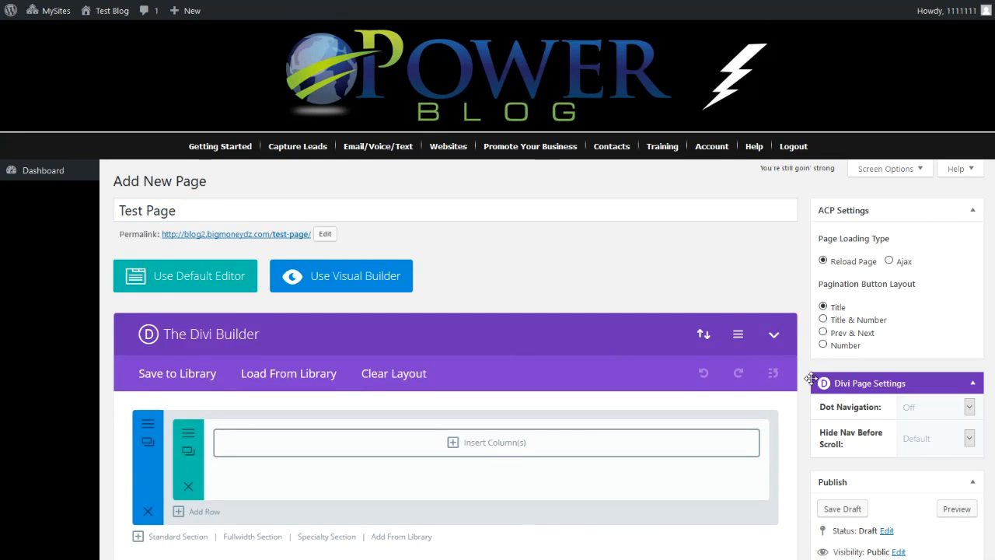
- Add a second standard section below the existing one with a single full-width column row
{"action": "scroll", "coordinate": [811, 379], "scroll_direction": "down", "scroll_amount": 2}
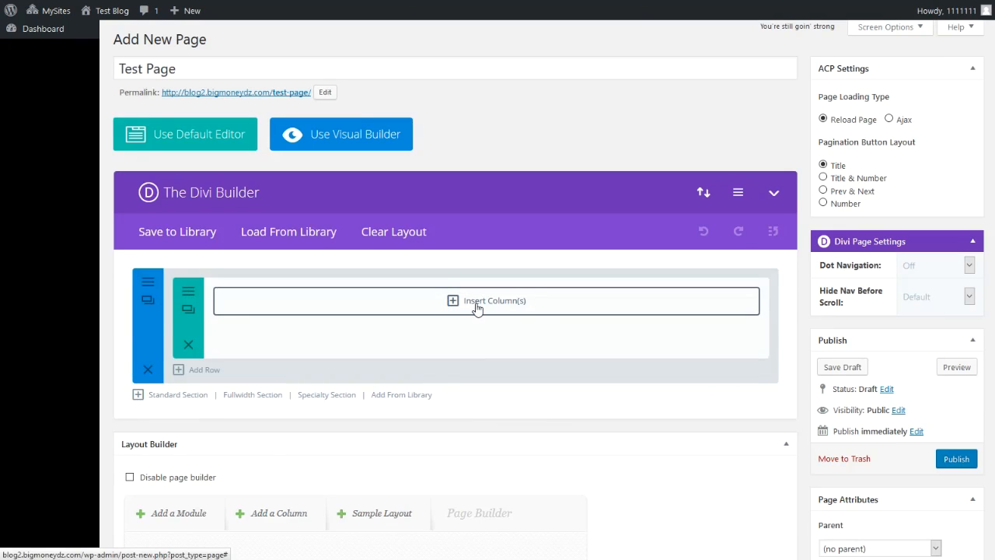
{"action": "scroll", "coordinate": [182, 386], "scroll_direction": "down", "scroll_amount": 1}
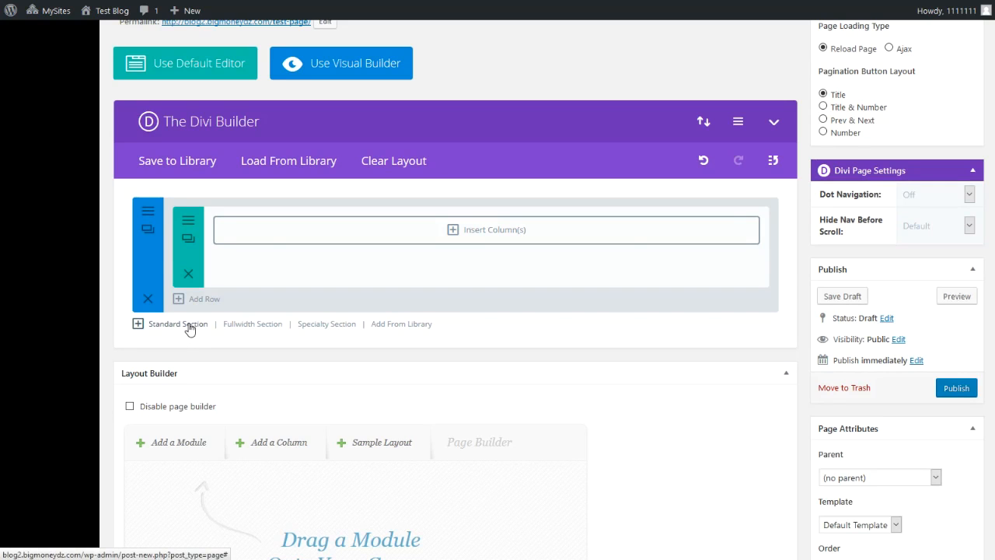
{"action": "left_click", "coordinate": [188, 327]}
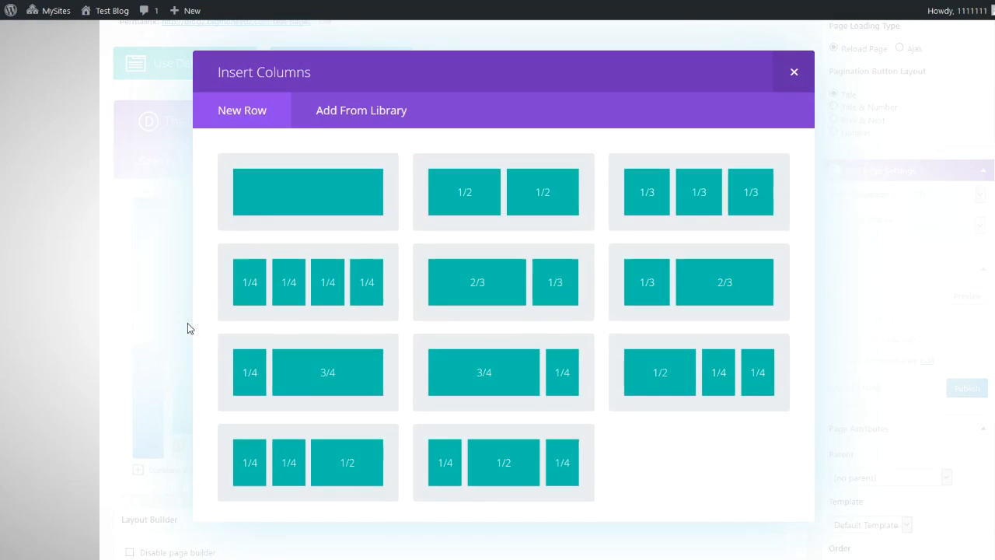
{"action": "left_click", "coordinate": [321, 202]}
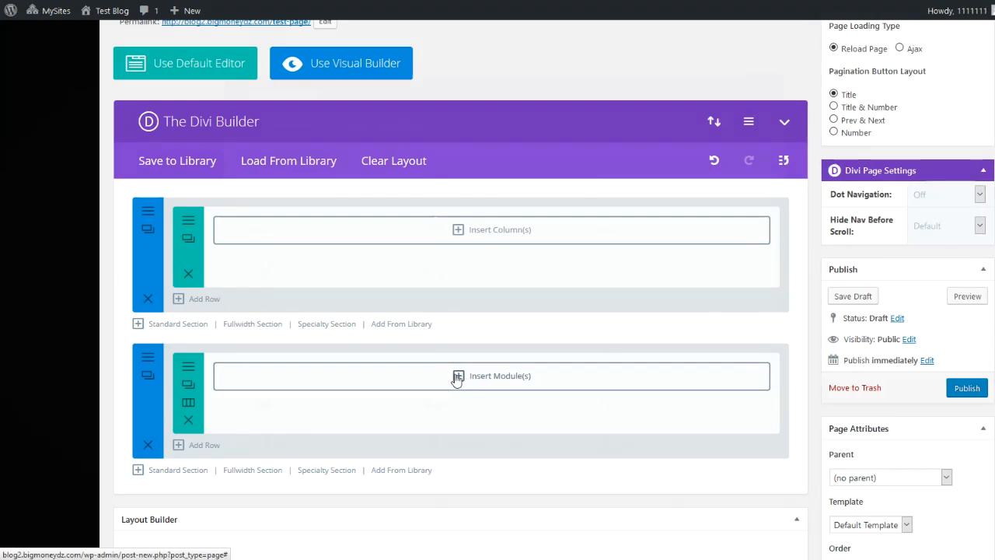
- Insert a Circle Counter module in the new full-width row, with the title "Circle It" and the number 100
{"action": "left_click", "coordinate": [454, 376]}
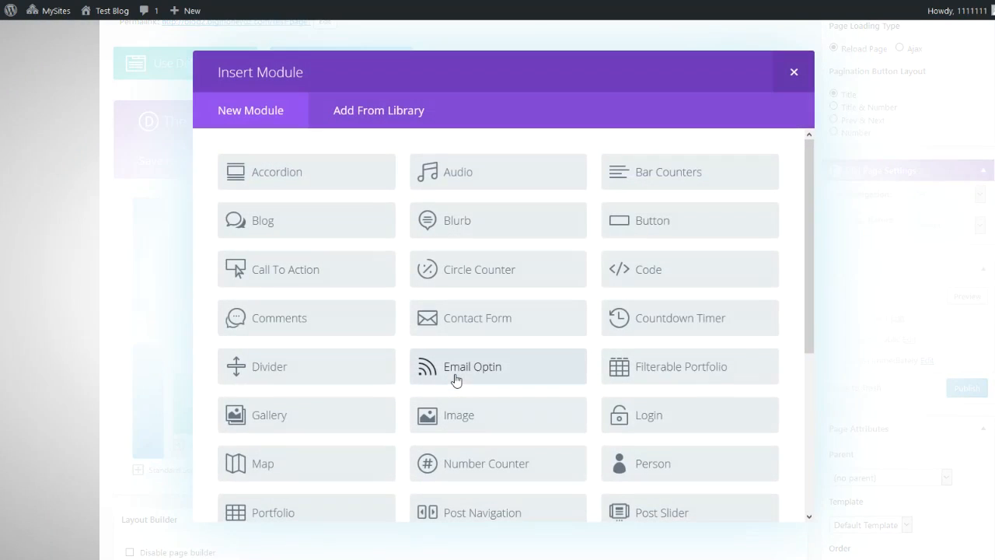
{"action": "left_click", "coordinate": [489, 276]}
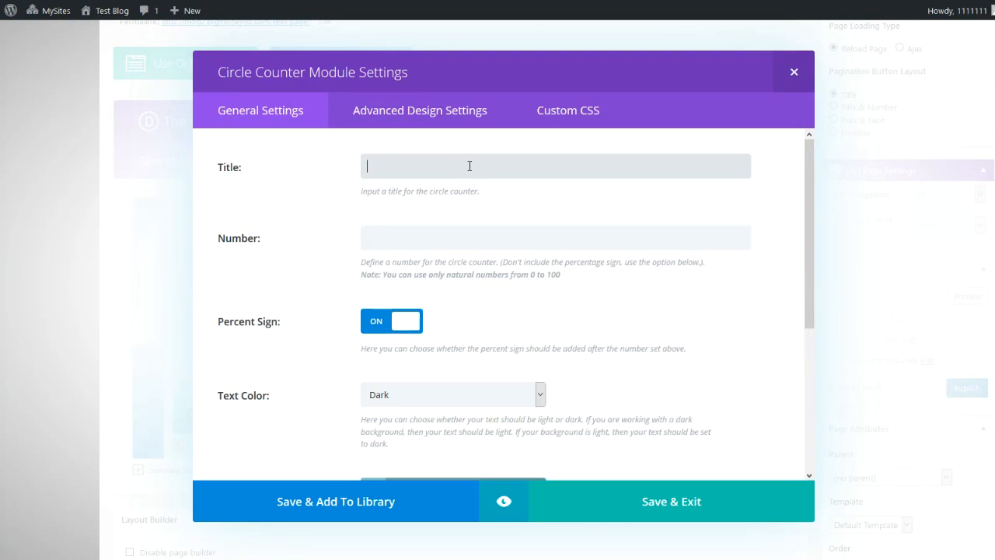
{"action": "type", "text": "Circle It"}
{"action": "left_click", "coordinate": [385, 242]}
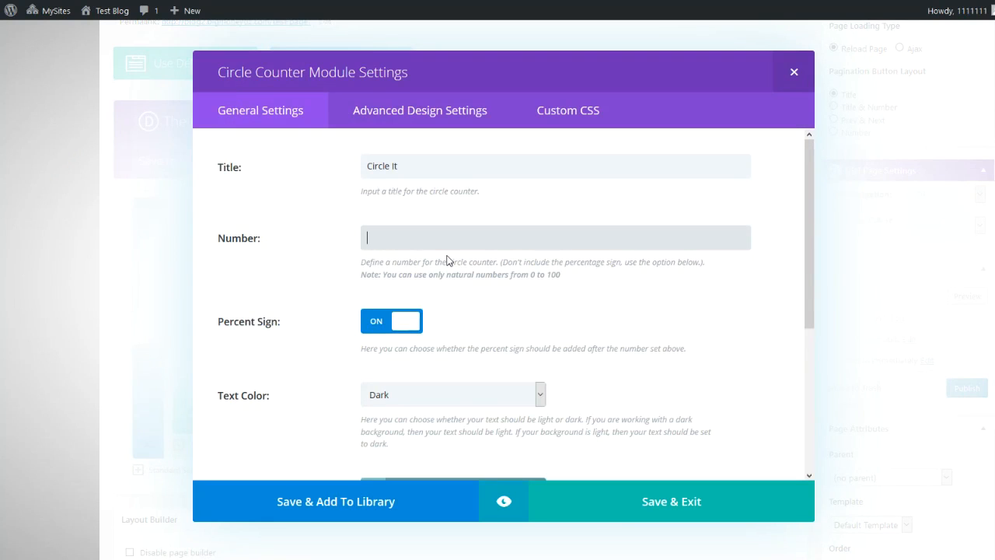
{"action": "type", "text": "100"}
- Review the Circle Counter's text color and bar background color options, and save the module
{"action": "scroll", "coordinate": [497, 280], "scroll_direction": "down", "scroll_amount": 1}
{"action": "scroll", "coordinate": [498, 280], "scroll_direction": "down", "scroll_amount": 1}
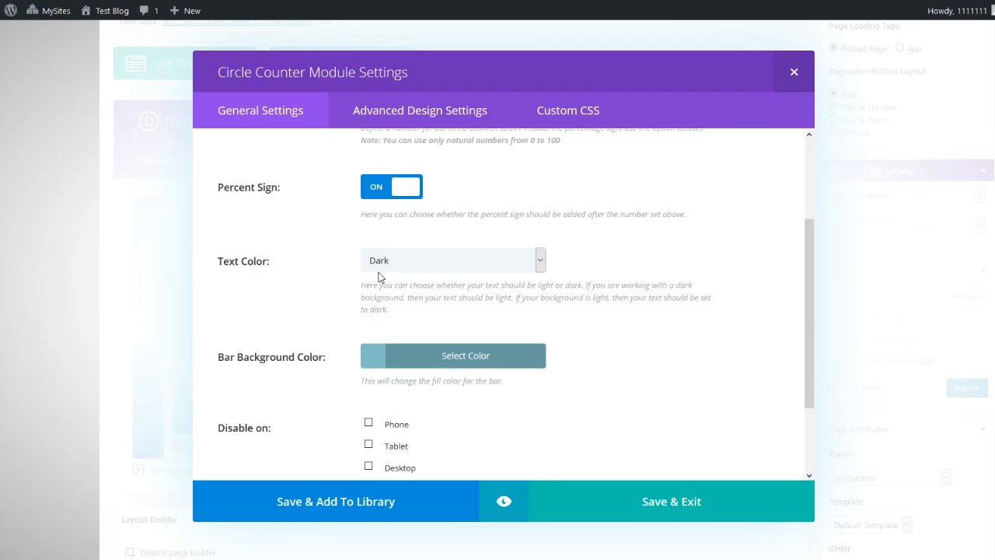
{"action": "left_click", "coordinate": [435, 362]}
{"action": "scroll", "coordinate": [622, 416], "scroll_direction": "down", "scroll_amount": 1}
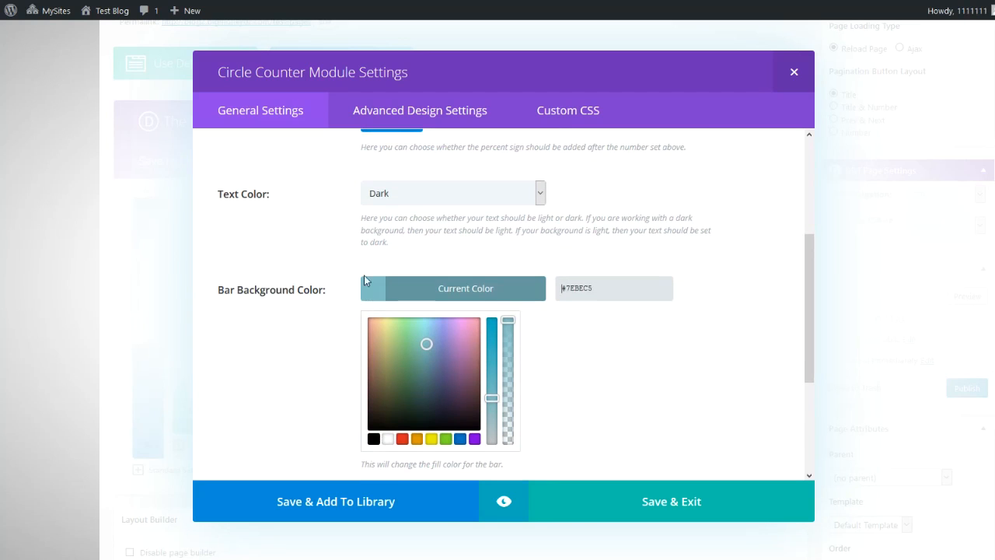
{"action": "scroll", "coordinate": [808, 382], "scroll_direction": "up", "scroll_amount": 3}
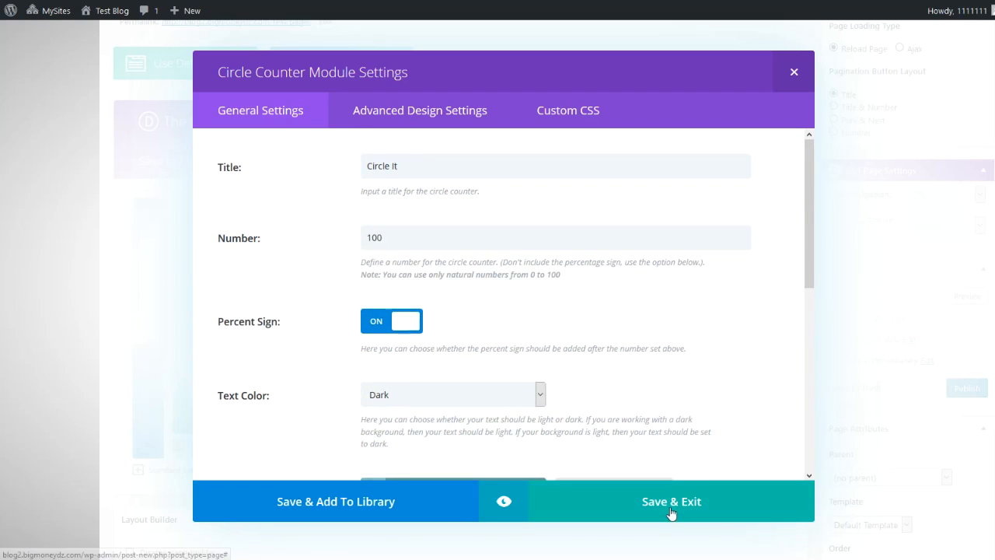
{"action": "left_click", "coordinate": [671, 503]}
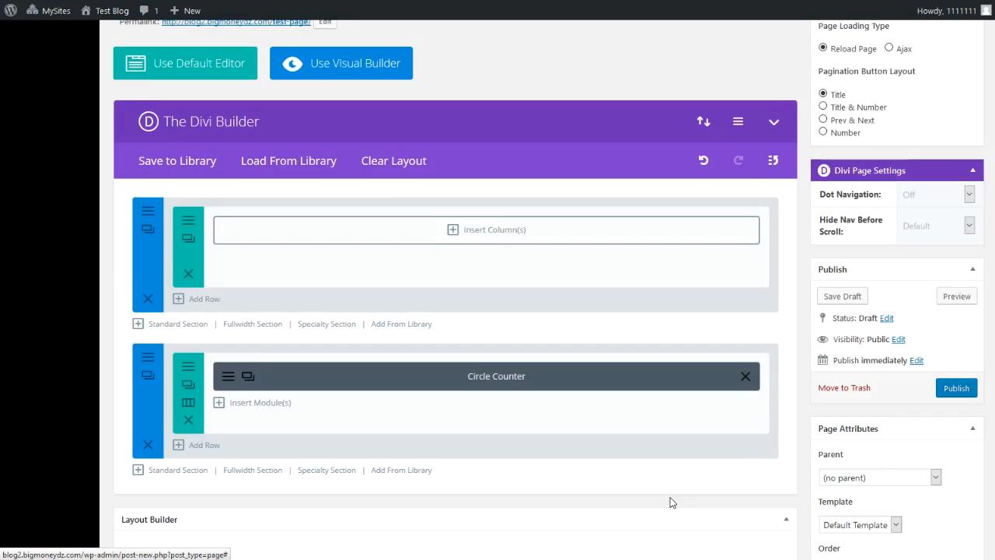
- Preview the page, return to the editor and delete the section containing the Circle Counter
{"action": "left_click", "coordinate": [955, 297]}
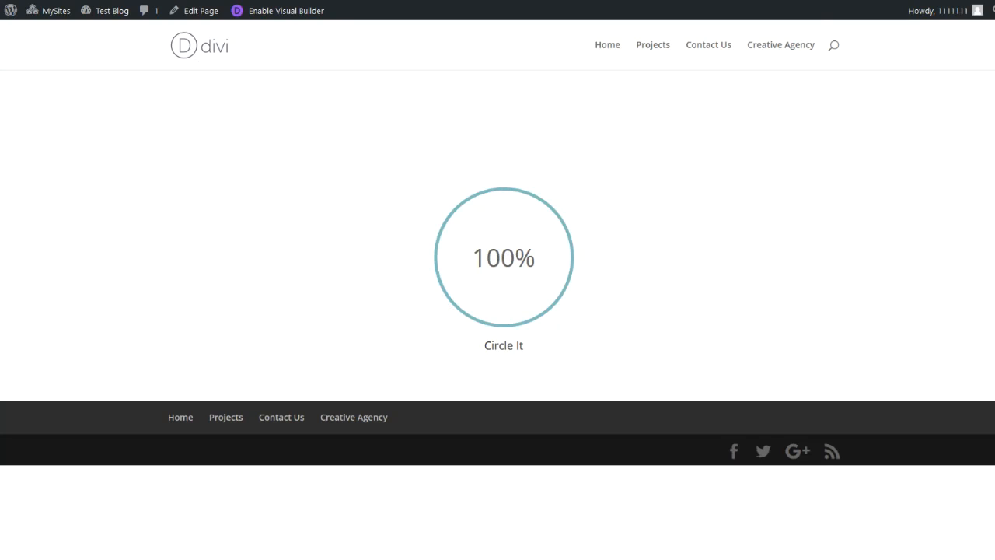
{"action": "left_click", "coordinate": [92, 1]}
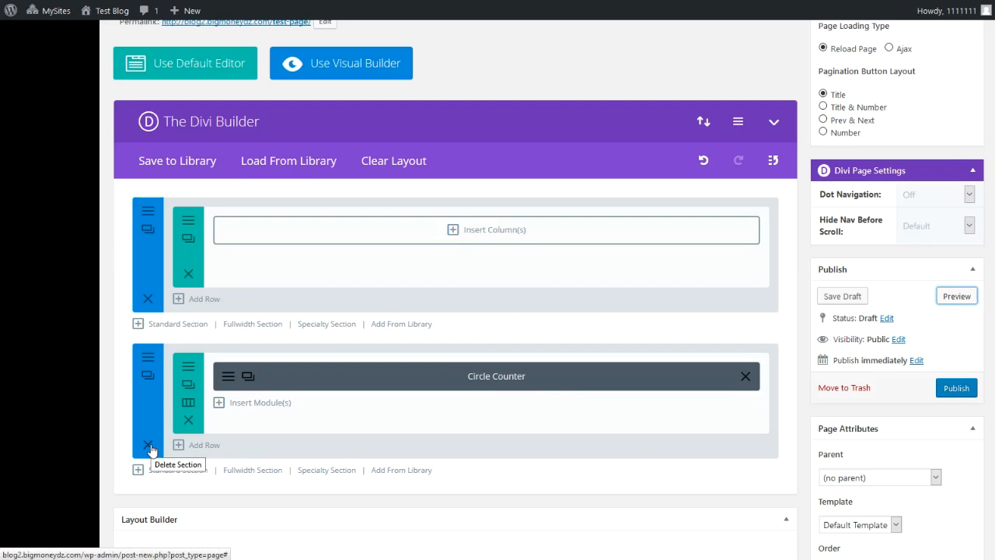
{"action": "left_click", "coordinate": [147, 446]}
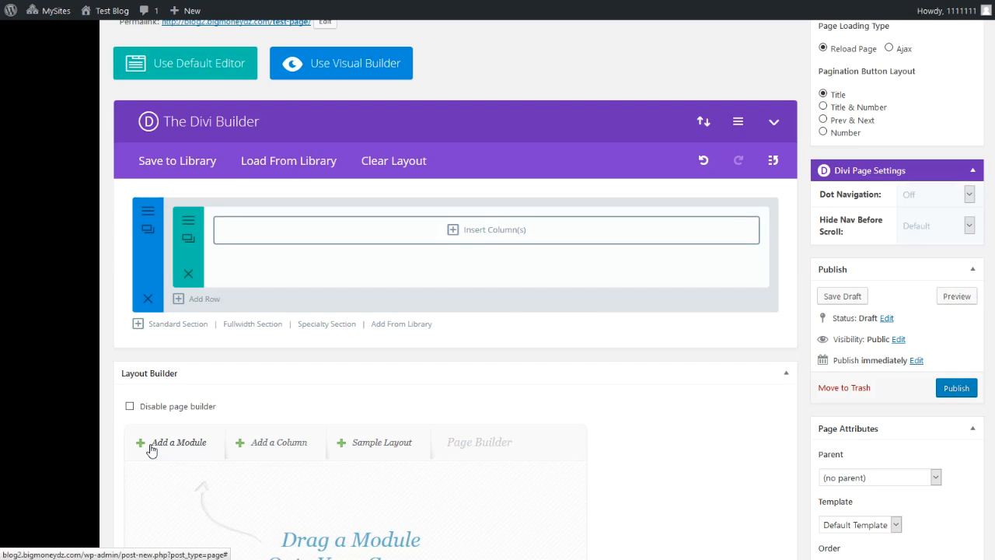
- Insert two equal columns in the remaining section's row and add a Search module to the first column
{"action": "left_click", "coordinate": [453, 234]}
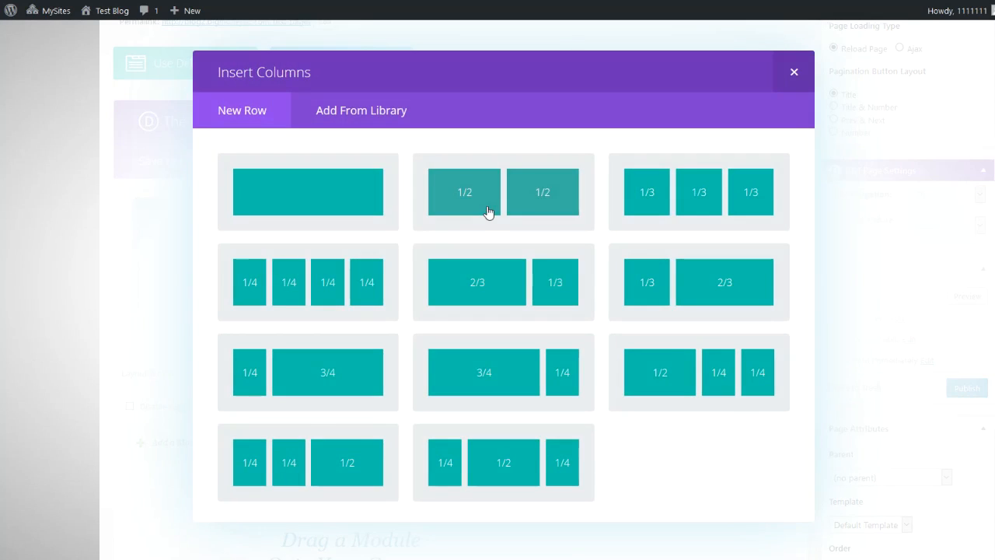
{"action": "left_click", "coordinate": [487, 211]}
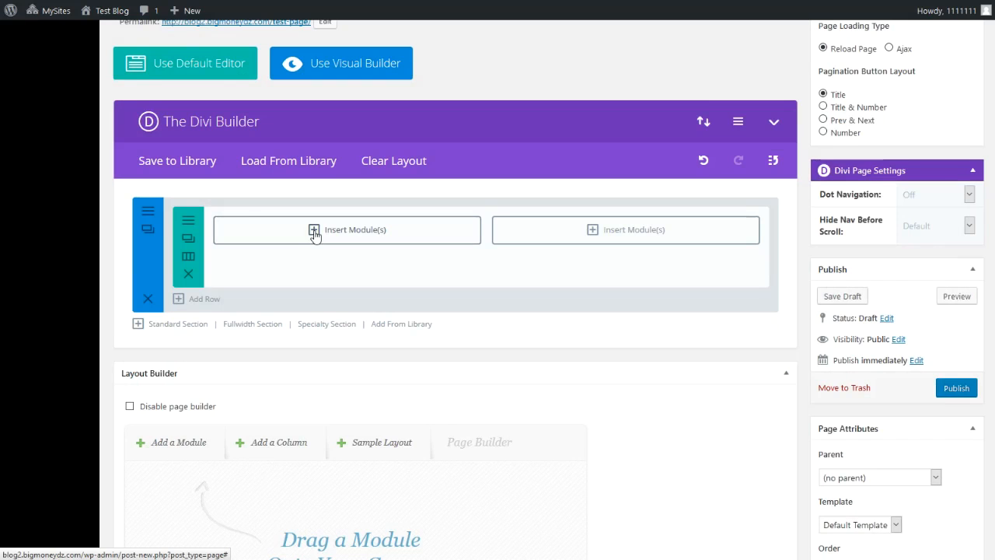
{"action": "left_click", "coordinate": [314, 233]}
{"action": "scroll", "coordinate": [670, 366], "scroll_direction": "down", "scroll_amount": 3}
{"action": "left_click", "coordinate": [670, 365]}
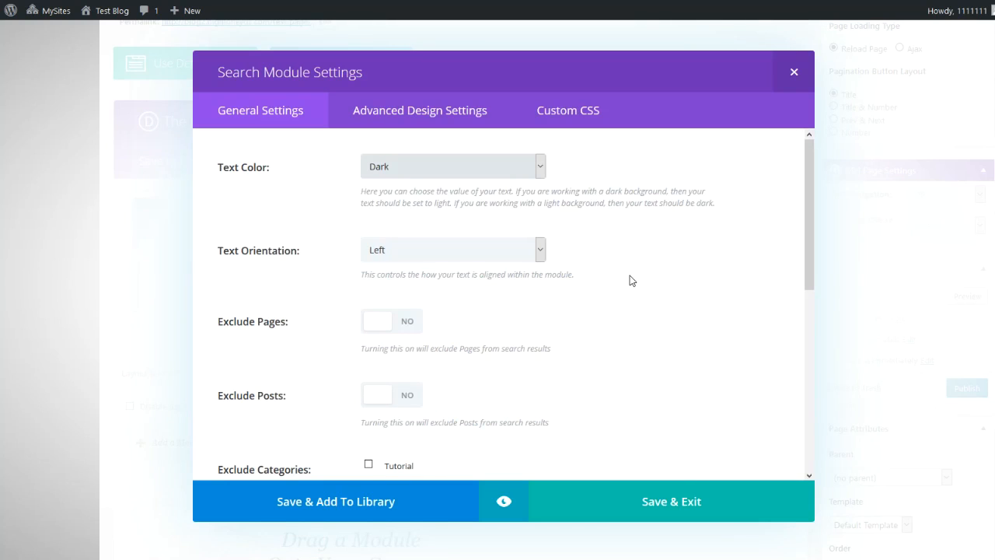
- Set the Search module's text orientation to Center
{"action": "scroll", "coordinate": [631, 281], "scroll_direction": "down", "scroll_amount": 2}
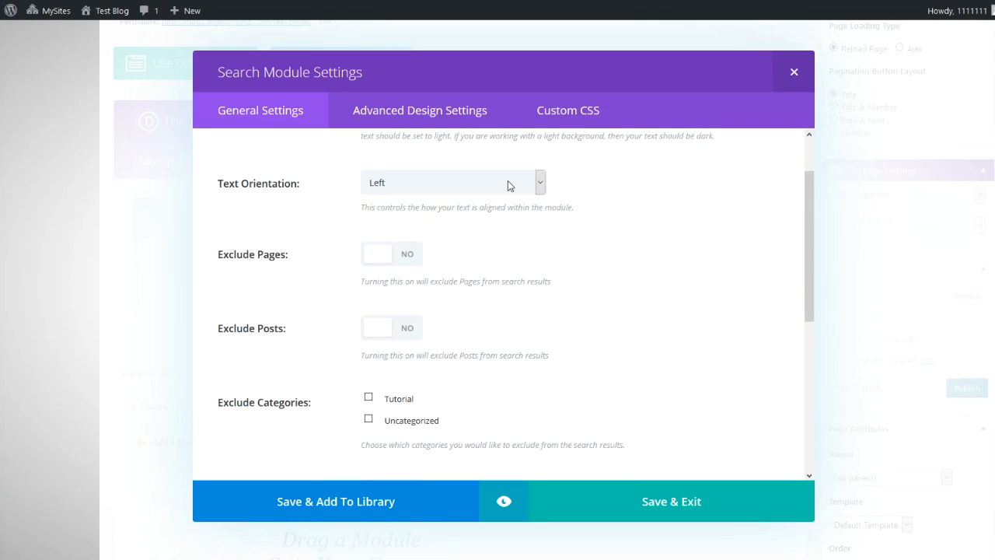
{"action": "left_click", "coordinate": [545, 182]}
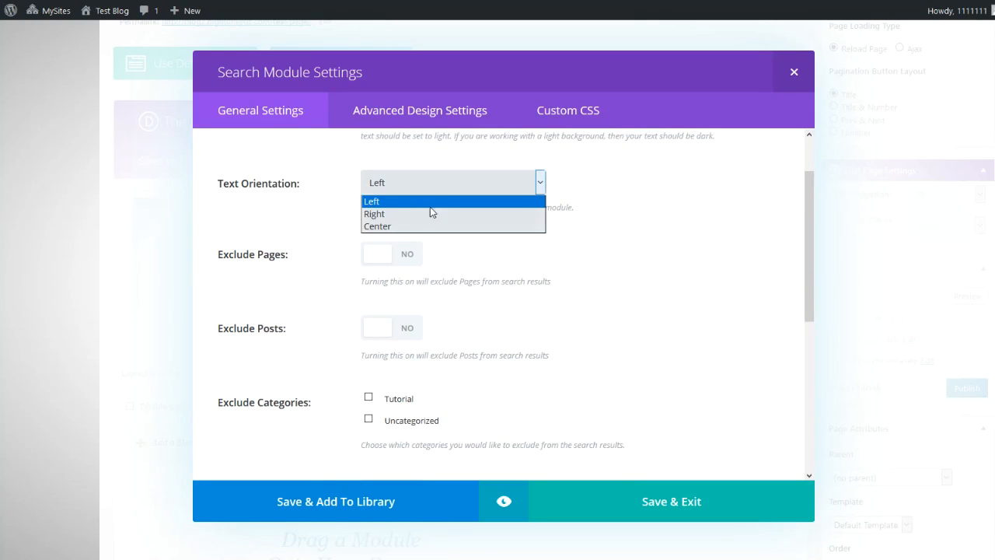
{"action": "left_click", "coordinate": [683, 278]}
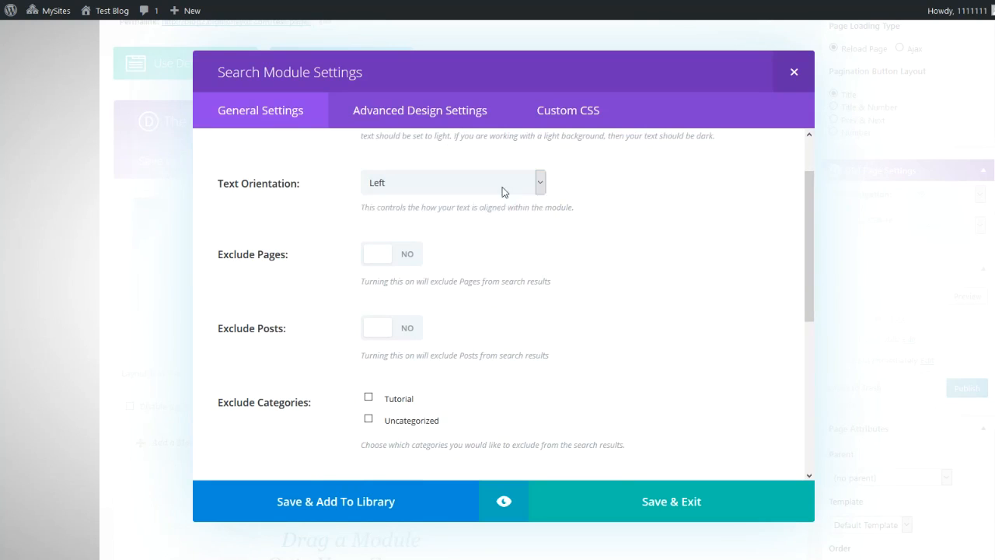
{"action": "left_click", "coordinate": [503, 187]}
{"action": "left_click", "coordinate": [409, 227]}
- Enter "Search" as the Search module's placeholder text and save the module
{"action": "scroll", "coordinate": [410, 231], "scroll_direction": "down", "scroll_amount": 1}
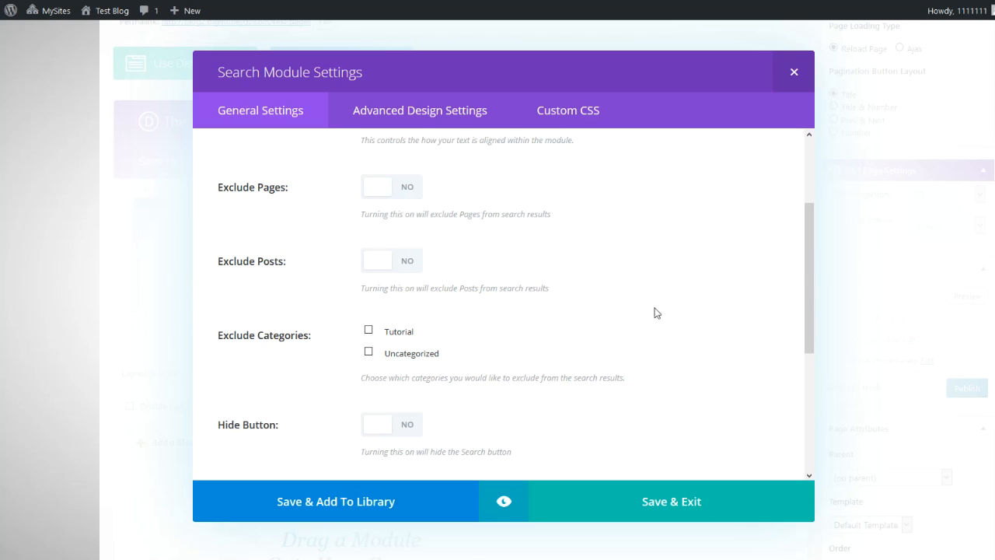
{"action": "scroll", "coordinate": [544, 295], "scroll_direction": "down", "scroll_amount": 1}
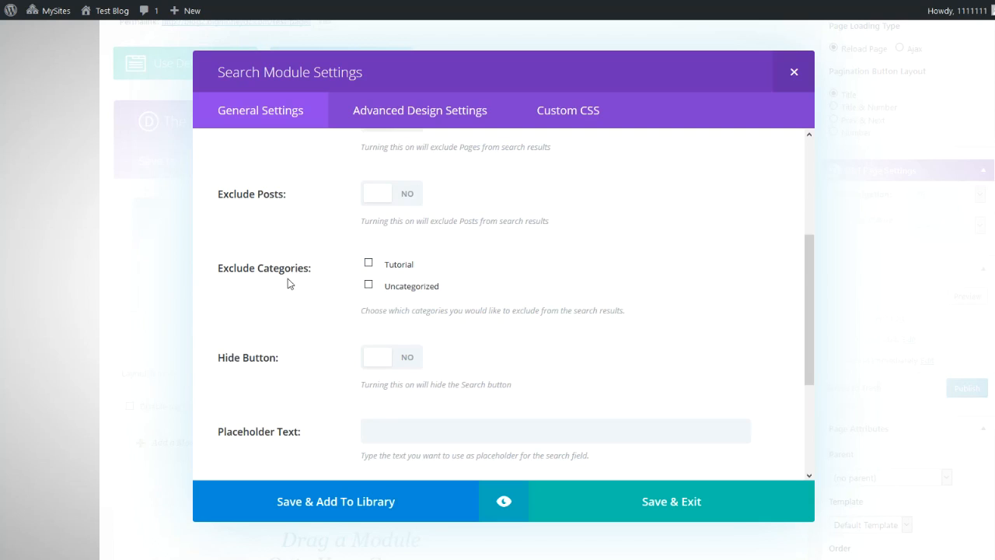
{"action": "scroll", "coordinate": [411, 308], "scroll_direction": "down", "scroll_amount": 1}
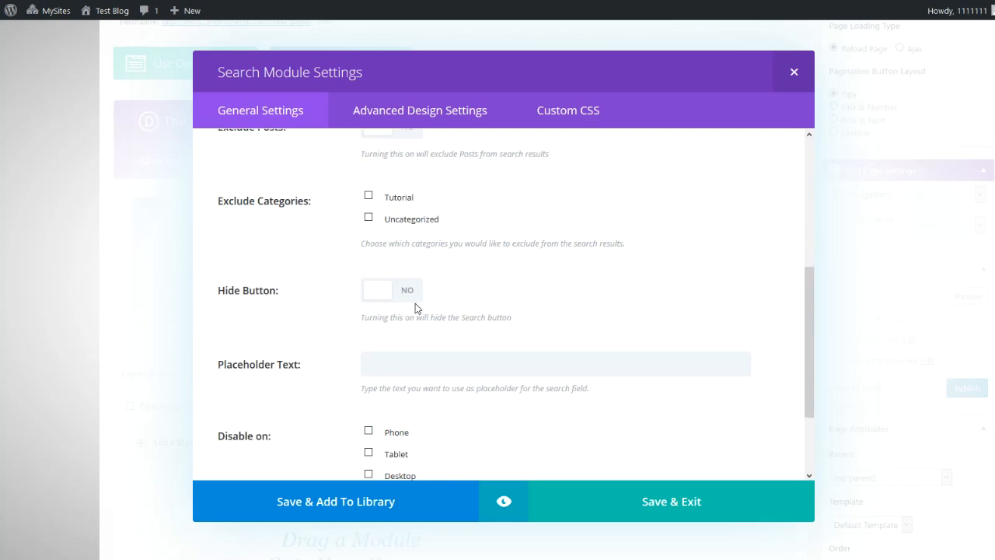
{"action": "scroll", "coordinate": [402, 315], "scroll_direction": "down", "scroll_amount": 1}
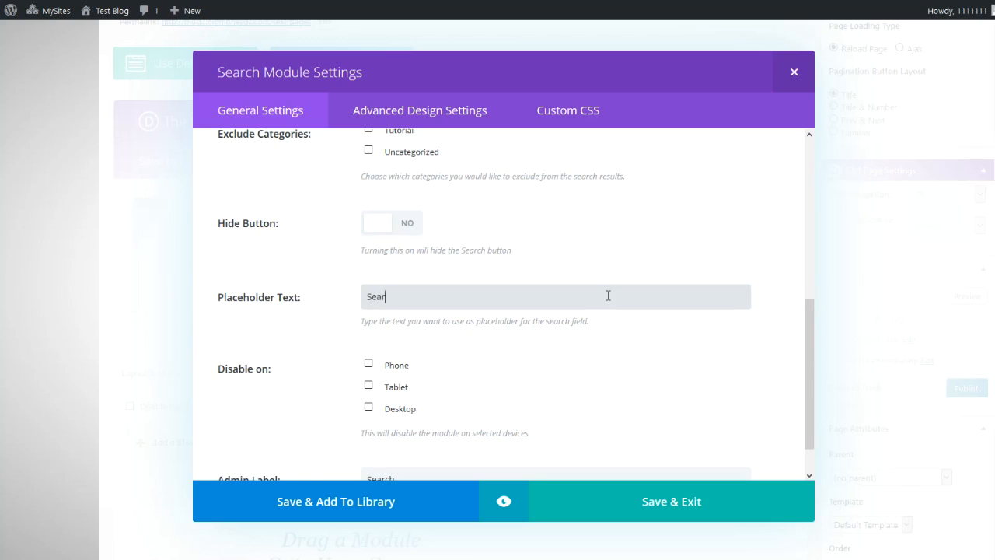
{"action": "scroll", "coordinate": [608, 295], "scroll_direction": "up", "scroll_amount": 5}
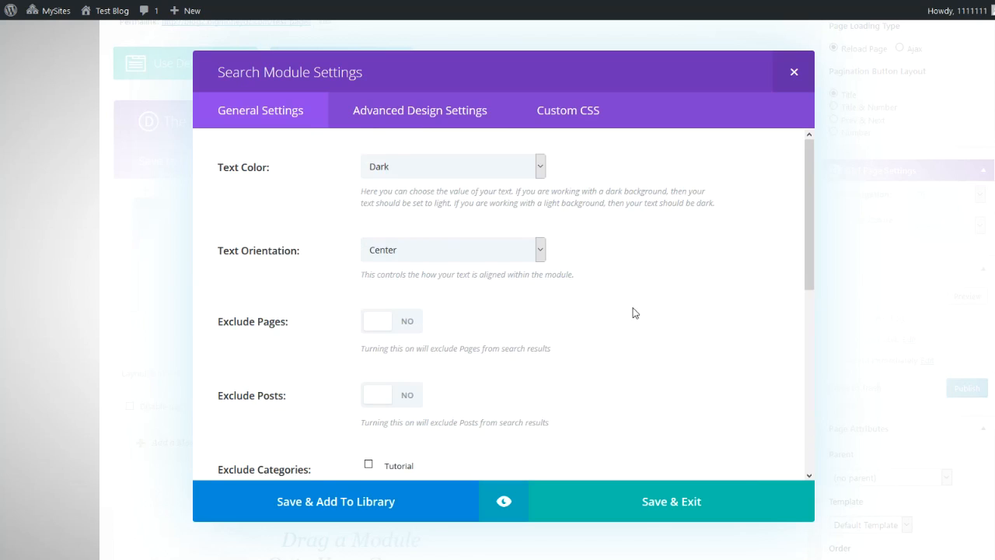
{"action": "left_click", "coordinate": [668, 503]}
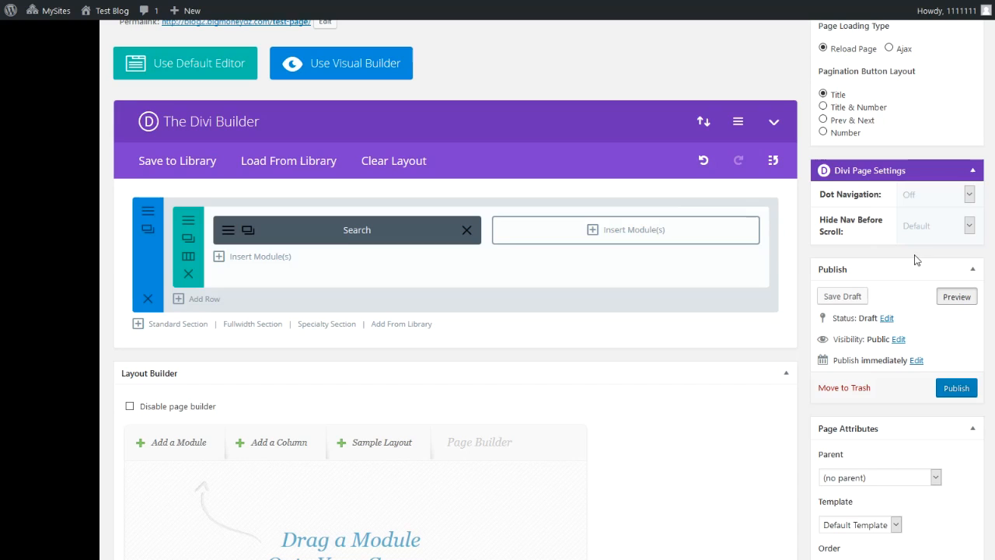
- Preview the page, test the search box with the query "divi", look through the results and return to the editor
{"action": "left_click", "coordinate": [956, 296]}
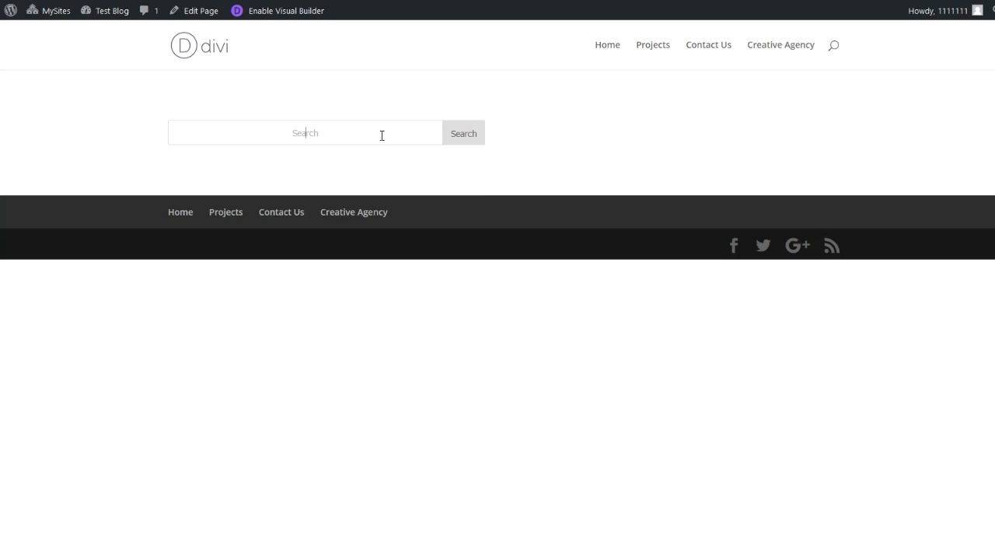
{"action": "left_click", "coordinate": [353, 140]}
{"action": "left_click", "coordinate": [354, 140]}
{"action": "type", "text": "divi"}
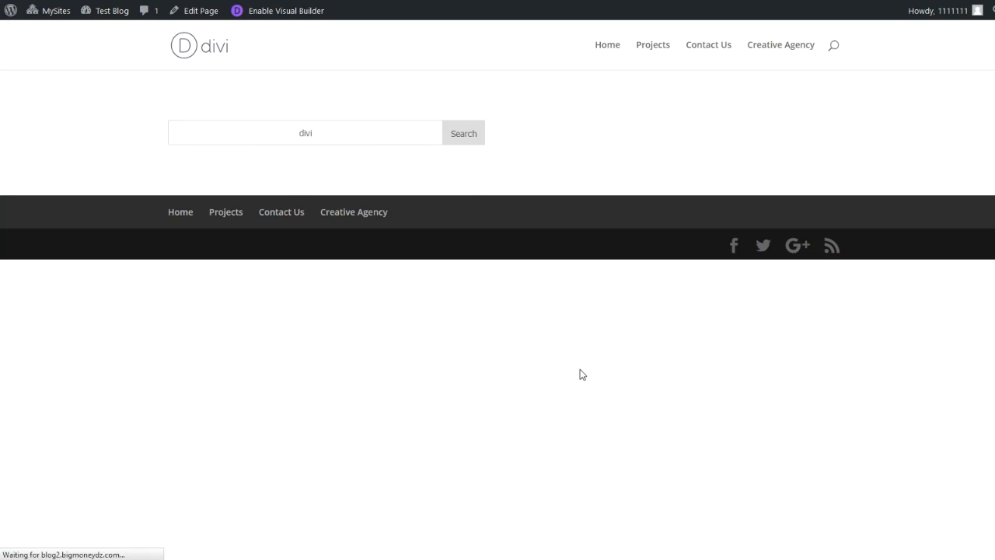
{"action": "scroll", "coordinate": [500, 289], "scroll_direction": "down", "scroll_amount": 5}
{"action": "scroll", "coordinate": [500, 300], "scroll_direction": "up", "scroll_amount": 4}
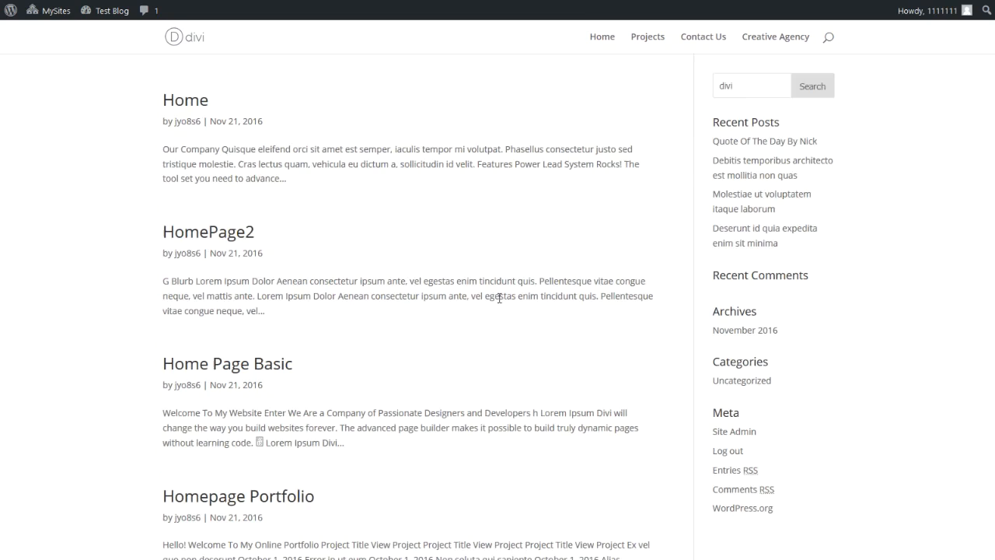
{"action": "scroll", "coordinate": [500, 299], "scroll_direction": "up", "scroll_amount": 1}
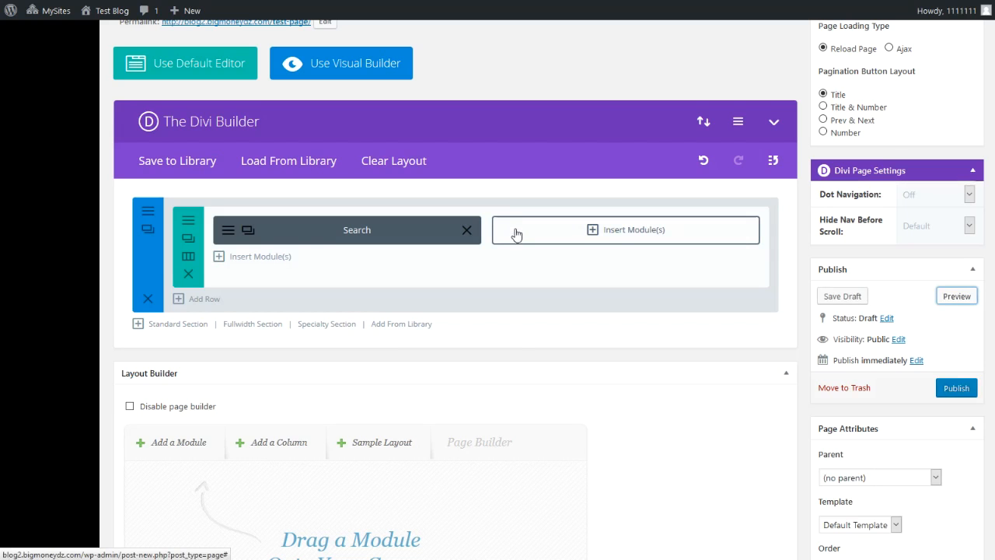
- Insert a Number Counter module in the row's empty second column and title it "Number Counter"
{"action": "left_click", "coordinate": [593, 231]}
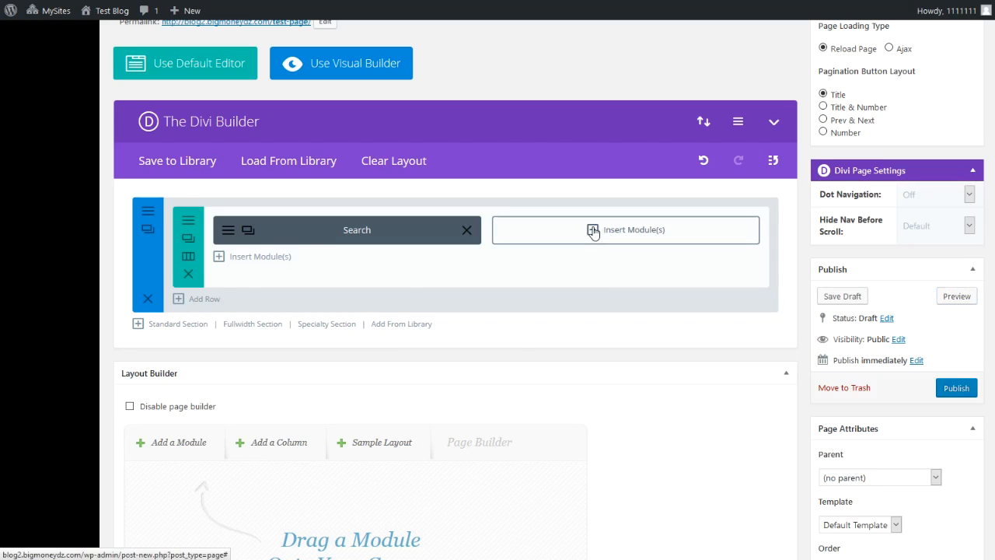
{"action": "scroll", "coordinate": [524, 264], "scroll_direction": "down", "scroll_amount": 2}
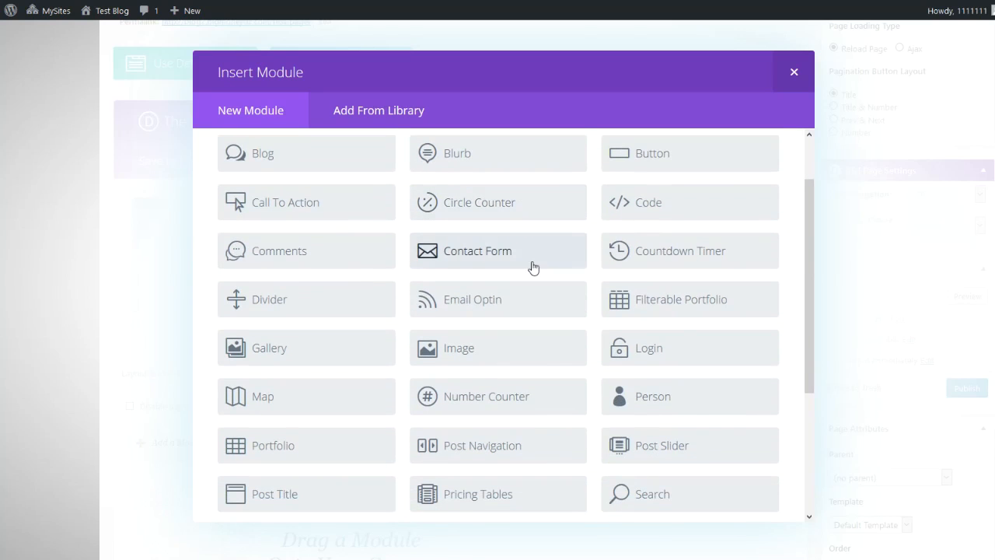
{"action": "scroll", "coordinate": [537, 272], "scroll_direction": "down", "scroll_amount": 1}
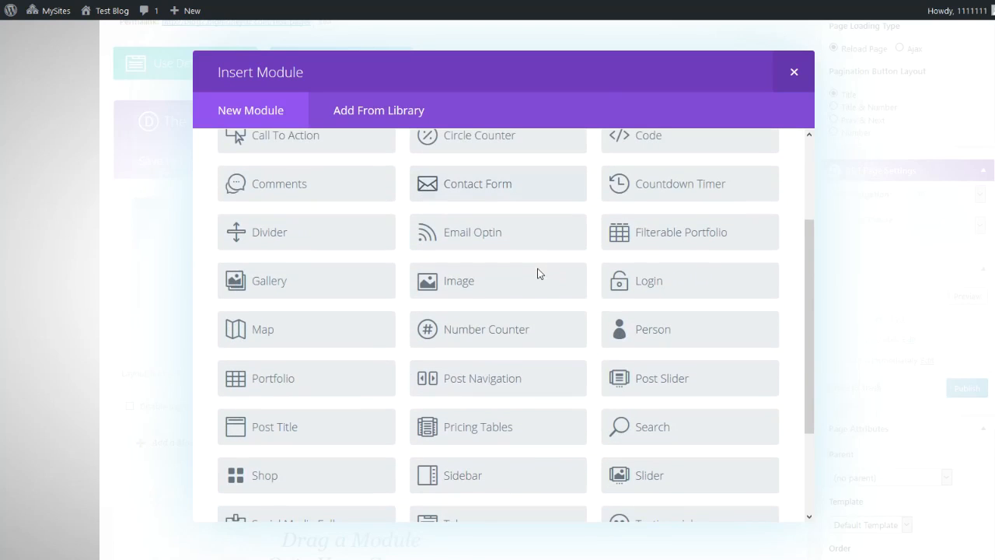
{"action": "left_click", "coordinate": [503, 334]}
{"action": "type", "text": "Number Counter"}
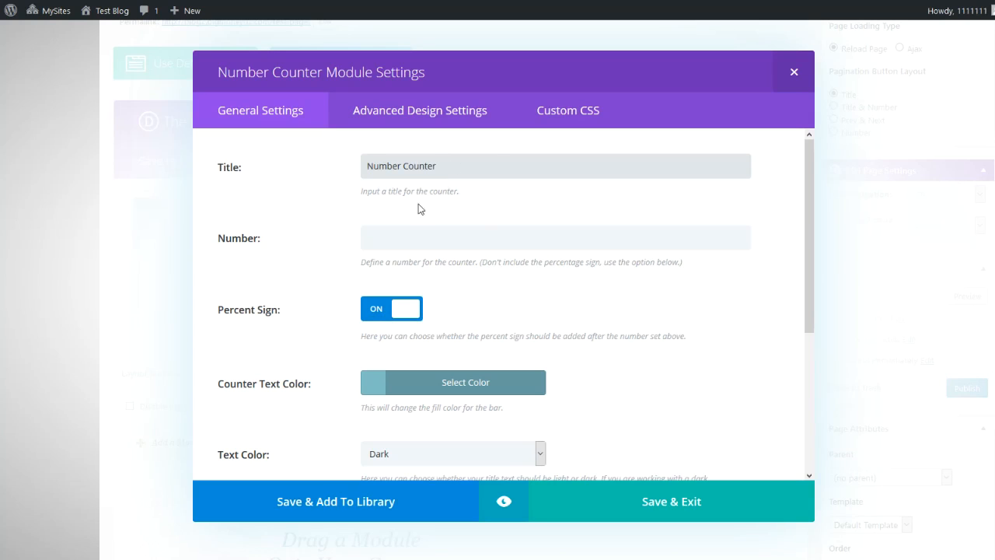
- Set the counter's number to 100, turn off its percent sign and save the module
{"action": "left_click", "coordinate": [434, 248]}
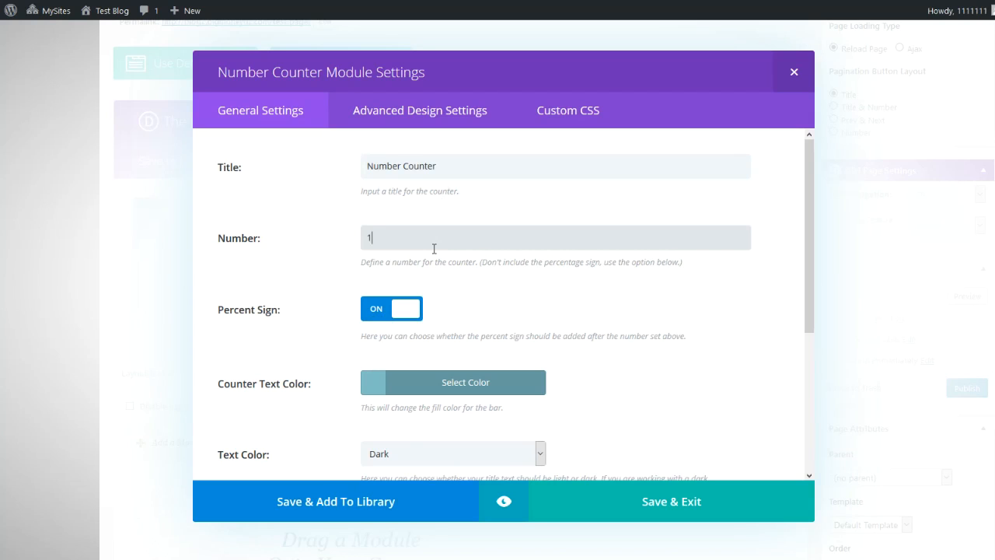
{"action": "left_click", "coordinate": [382, 313]}
{"action": "scroll", "coordinate": [764, 345], "scroll_direction": "down", "scroll_amount": 5}
{"action": "scroll", "coordinate": [765, 345], "scroll_direction": "up", "scroll_amount": 5}
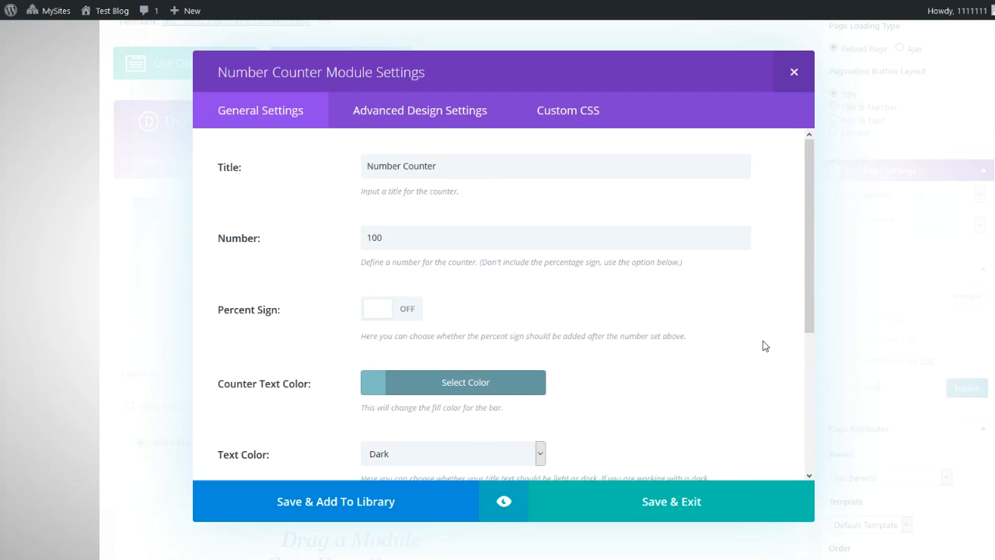
{"action": "left_click", "coordinate": [679, 507]}
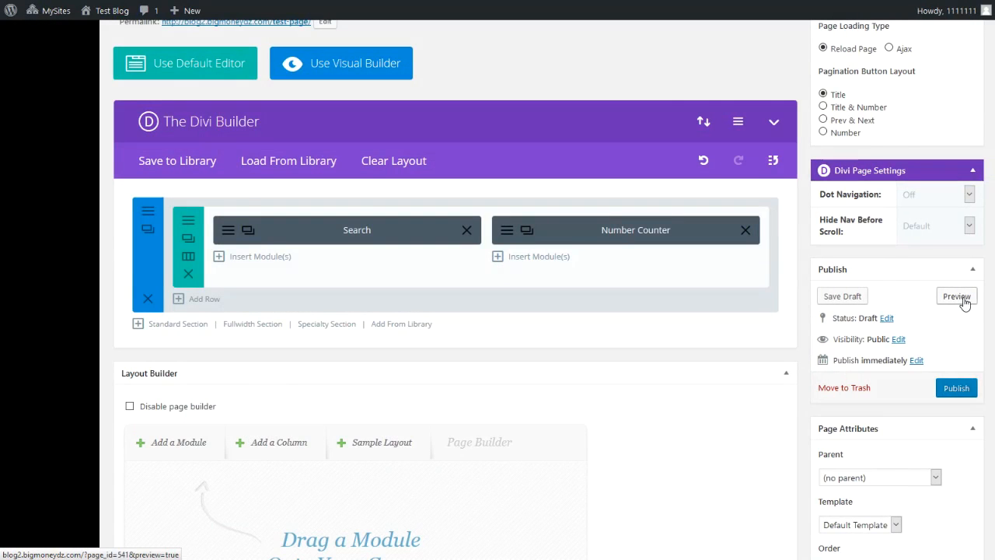
- Preview the page with the Search and Number Counter modules, and return to the editor
{"action": "left_click", "coordinate": [962, 300]}
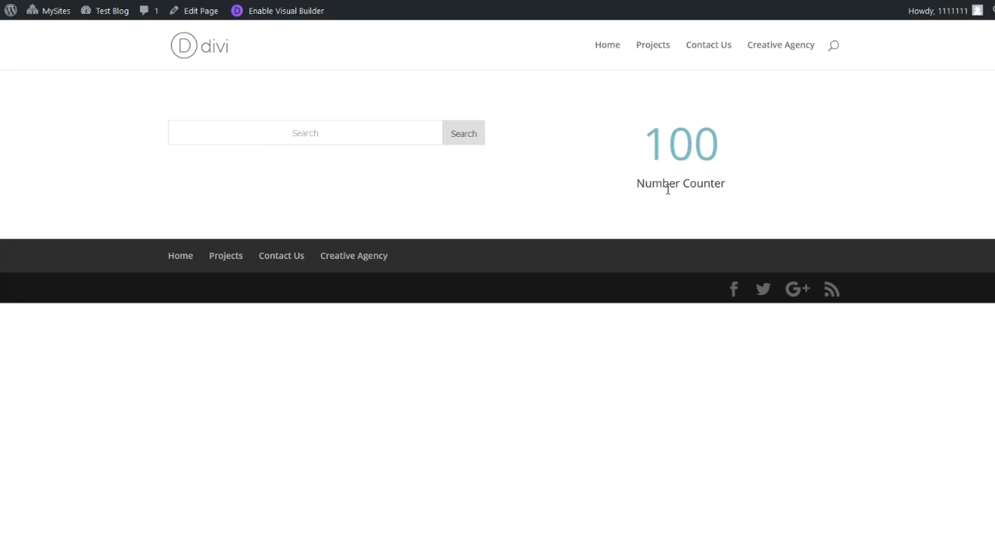
{"action": "key", "text": "ctrl+w"}
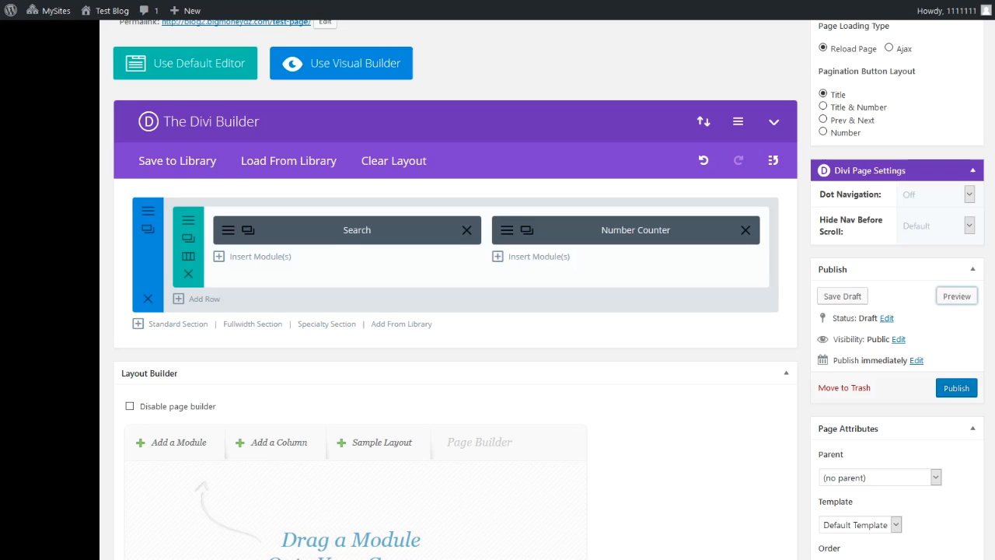
- Add a standard section with a single full-width column below the first section and insert a Comments module with default settings
{"action": "scroll", "coordinate": [315, 160], "scroll_direction": "down", "scroll_amount": 1}
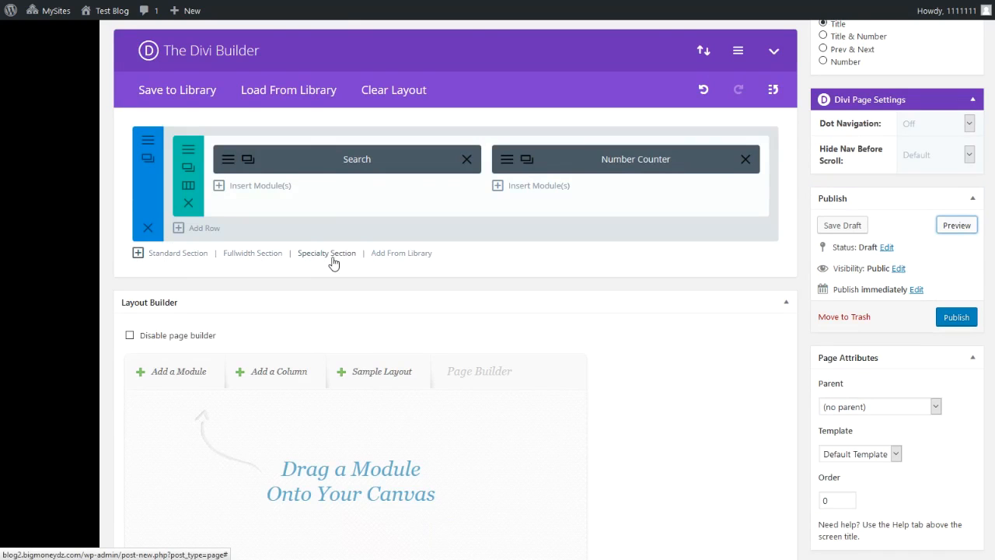
{"action": "left_click", "coordinate": [185, 256]}
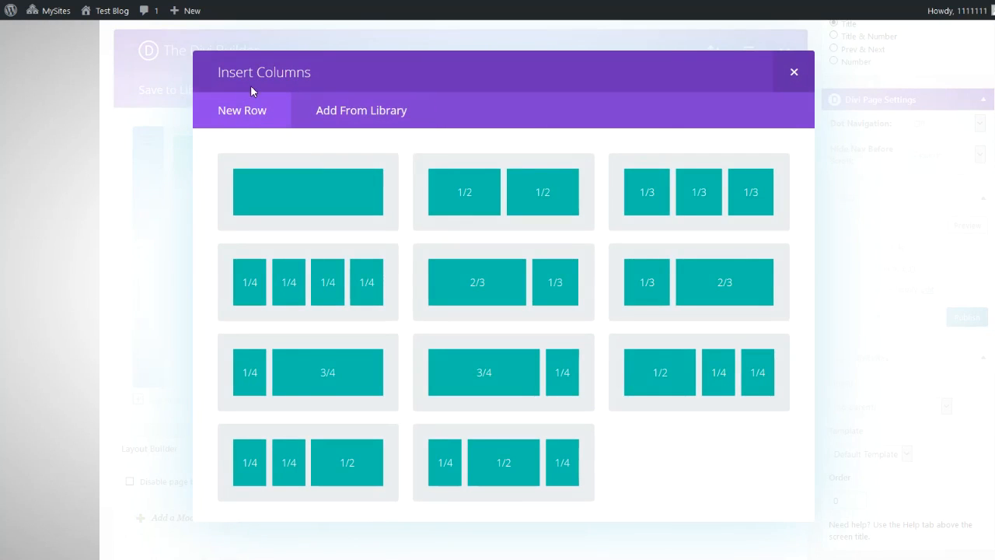
{"action": "left_click", "coordinate": [340, 194]}
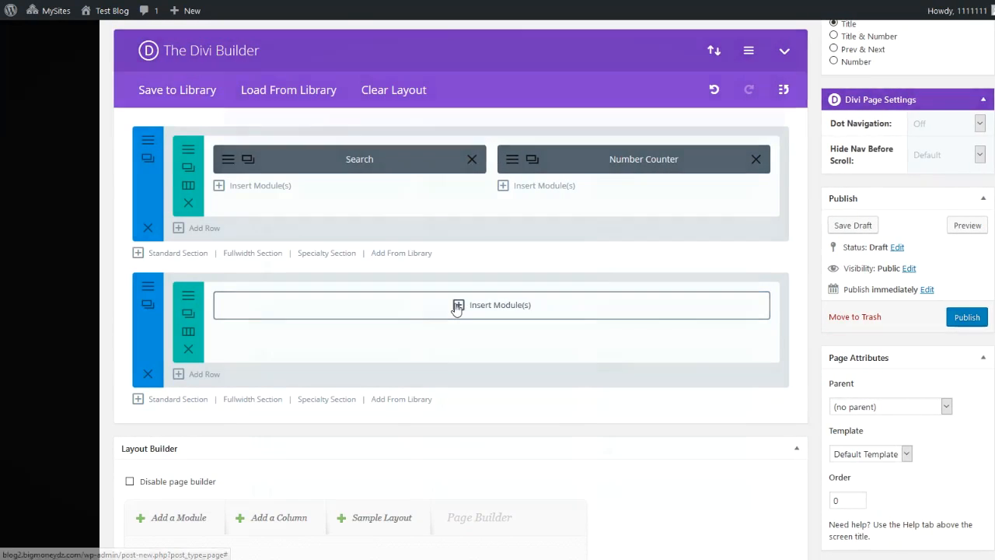
{"action": "left_click", "coordinate": [455, 306]}
{"action": "scroll", "coordinate": [539, 313], "scroll_direction": "down", "scroll_amount": 1}
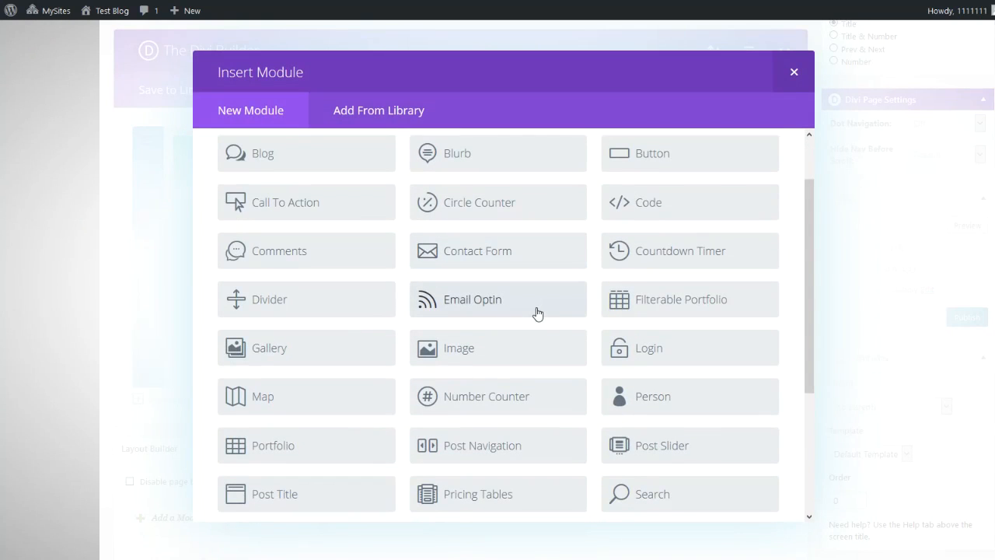
{"action": "left_click", "coordinate": [265, 253]}
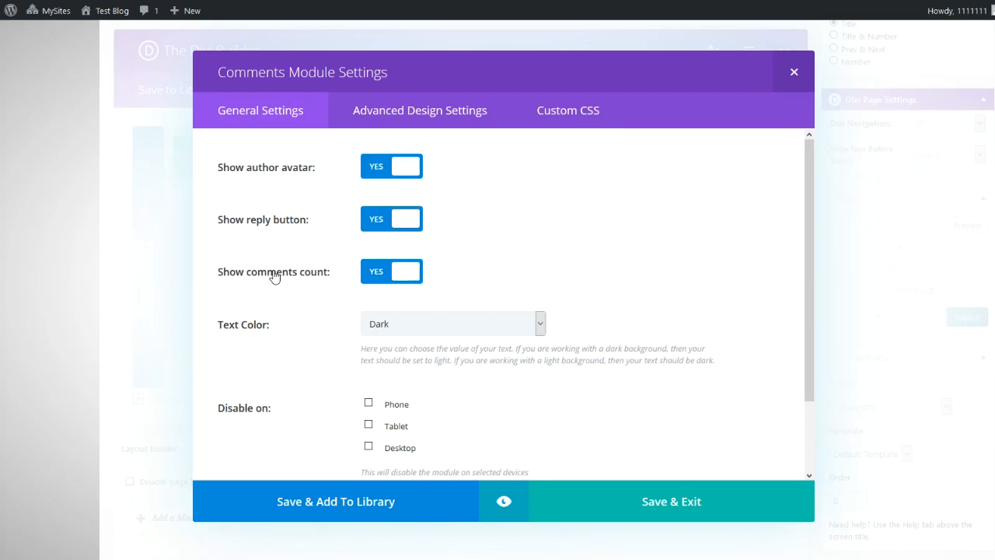
{"action": "left_click", "coordinate": [654, 506]}
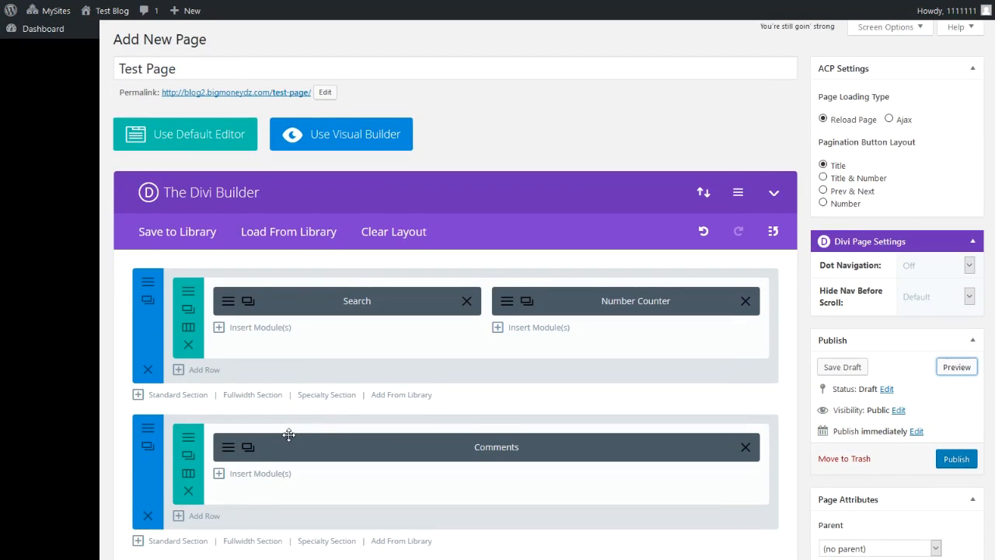
- Load the predefined Page Fullwidth layout into the Test Page, replacing its current modules
{"action": "left_click", "coordinate": [284, 241]}
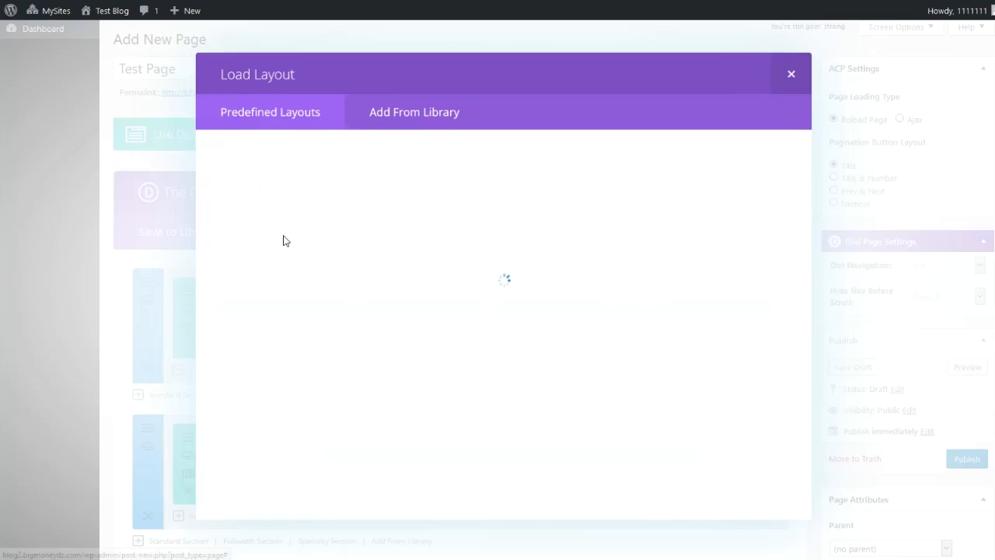
{"action": "scroll", "coordinate": [525, 283], "scroll_direction": "down", "scroll_amount": 5}
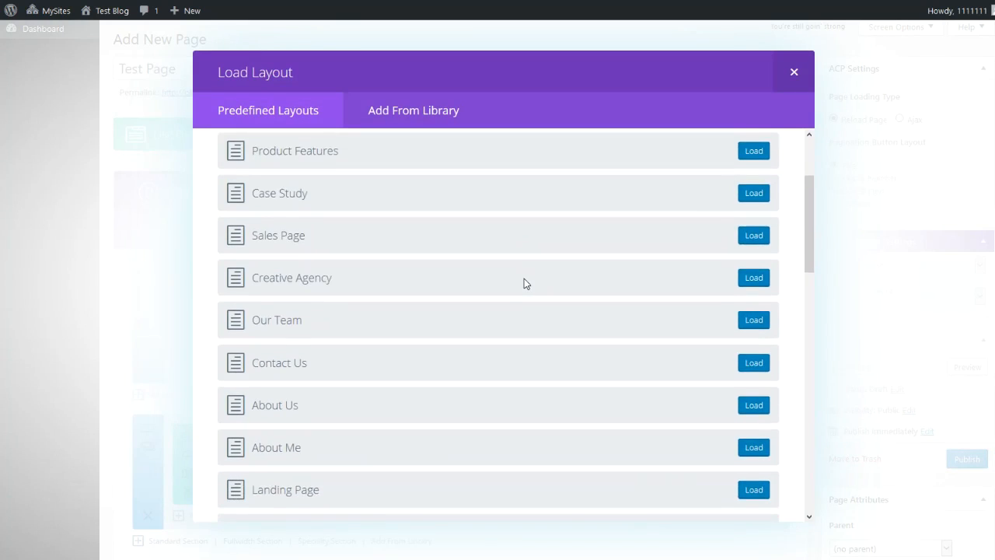
{"action": "scroll", "coordinate": [524, 283], "scroll_direction": "down", "scroll_amount": 5}
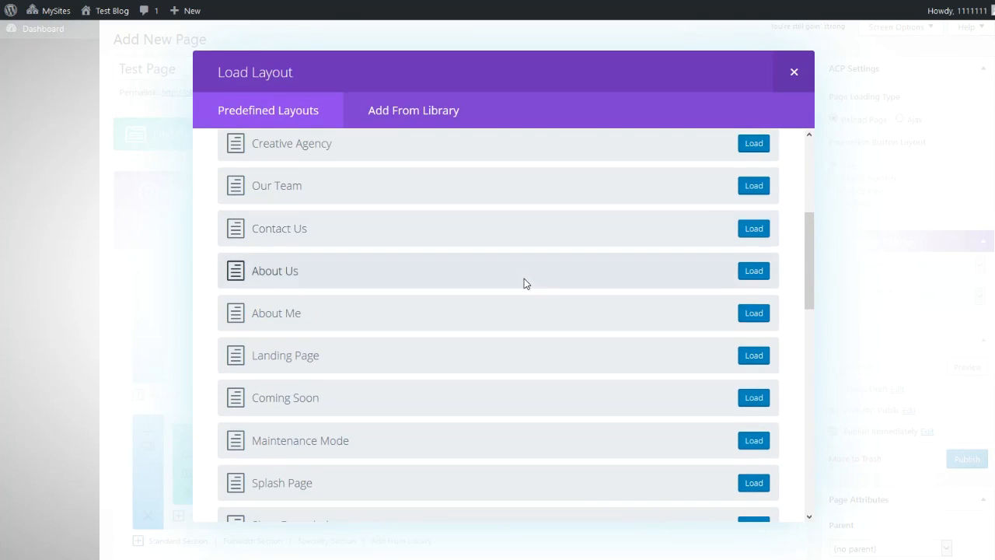
{"action": "scroll", "coordinate": [524, 285], "scroll_direction": "down", "scroll_amount": 2}
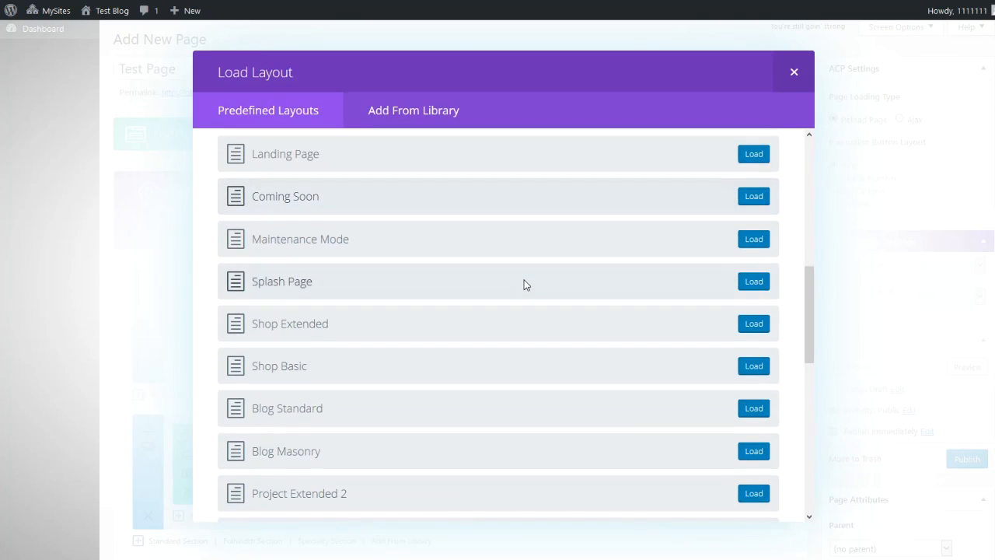
{"action": "scroll", "coordinate": [524, 285], "scroll_direction": "down", "scroll_amount": 3}
{"action": "scroll", "coordinate": [524, 284], "scroll_direction": "down", "scroll_amount": 2}
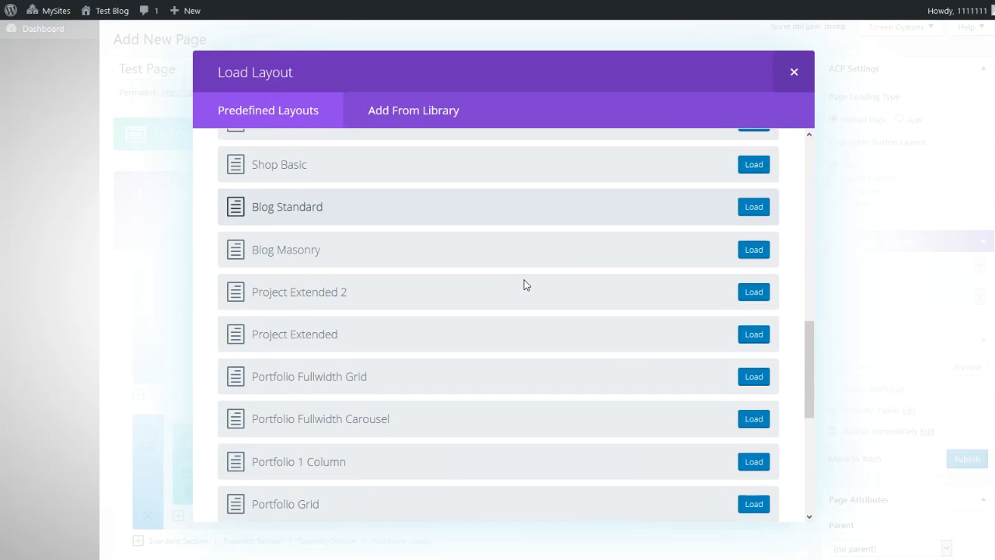
{"action": "scroll", "coordinate": [524, 284], "scroll_direction": "down", "scroll_amount": 2}
{"action": "scroll", "coordinate": [524, 284], "scroll_direction": "down", "scroll_amount": 3}
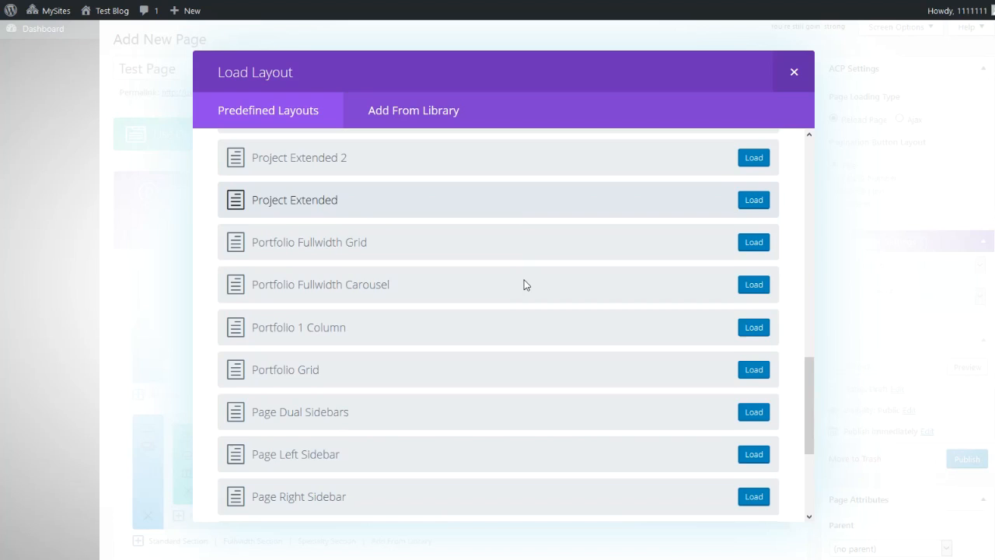
{"action": "scroll", "coordinate": [524, 285], "scroll_direction": "down", "scroll_amount": 1}
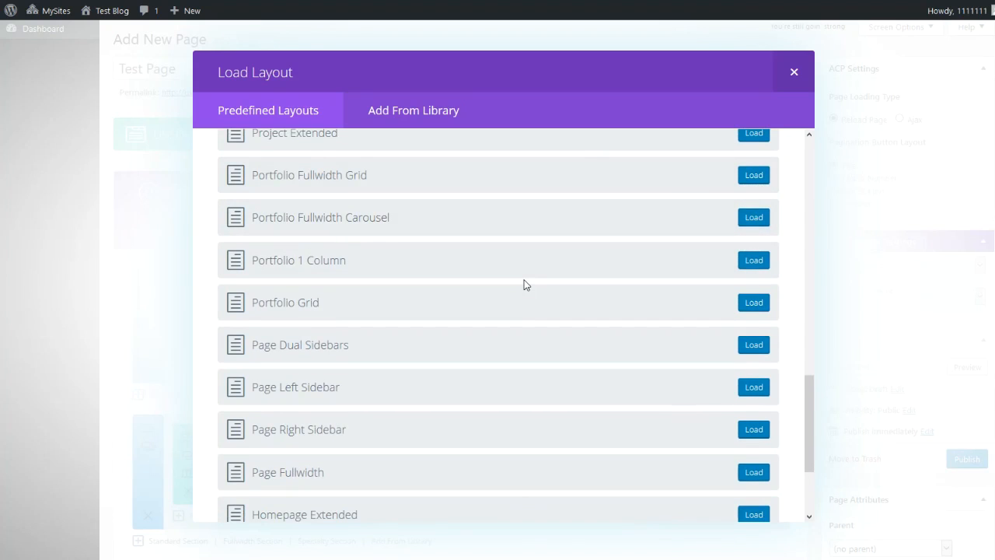
{"action": "scroll", "coordinate": [524, 285], "scroll_direction": "down", "scroll_amount": 2}
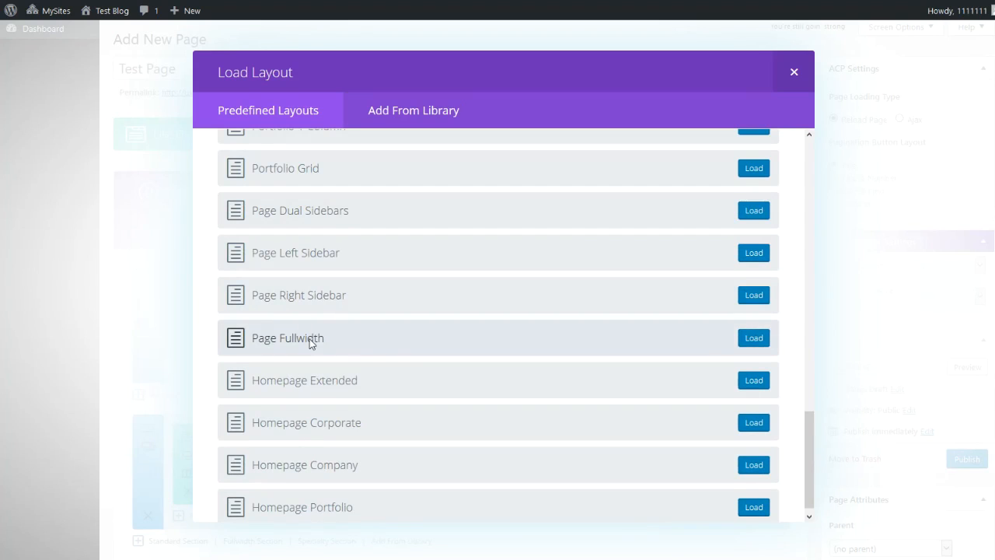
{"action": "left_click", "coordinate": [753, 339]}
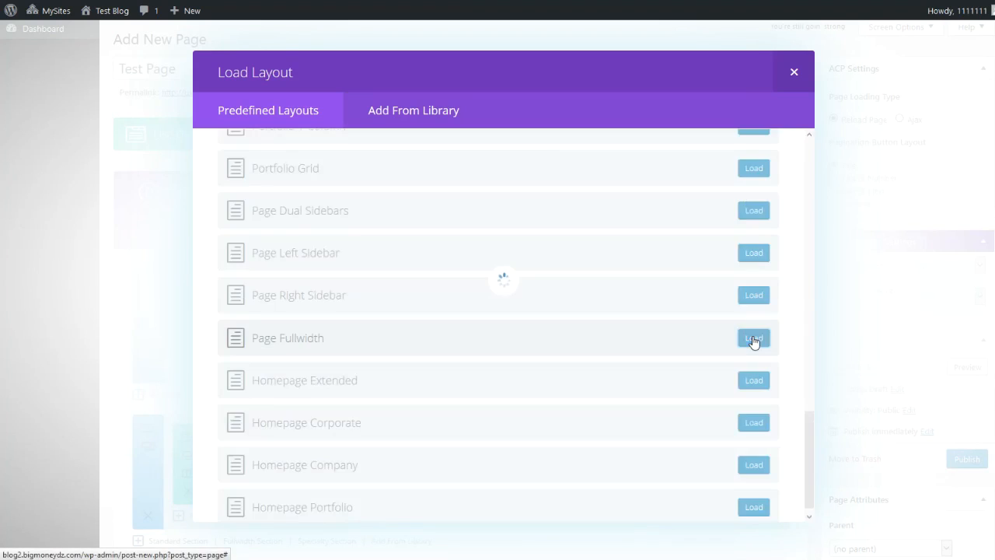
{"action": "scroll", "coordinate": [806, 344], "scroll_direction": "down", "scroll_amount": 3}
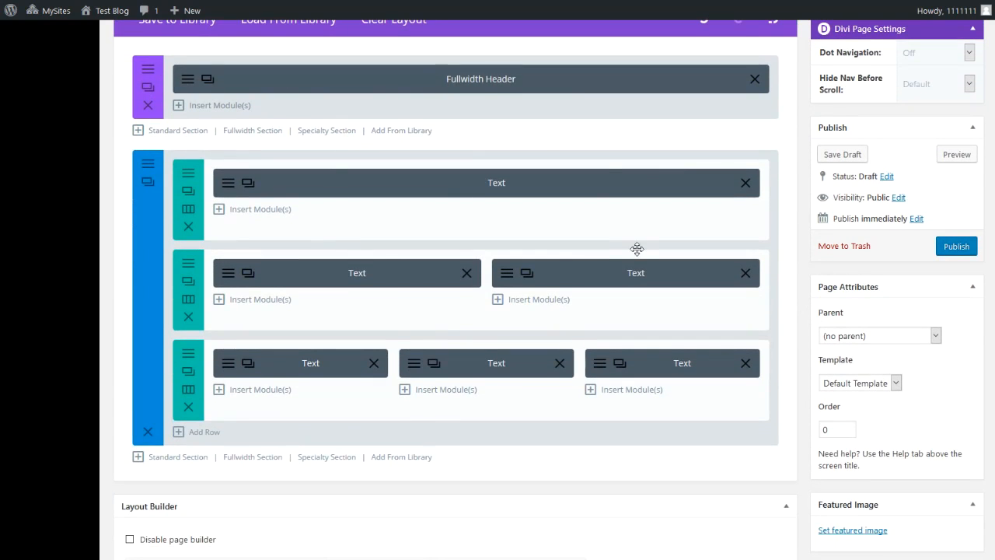
{"action": "scroll", "coordinate": [637, 248], "scroll_direction": "up", "scroll_amount": 3}
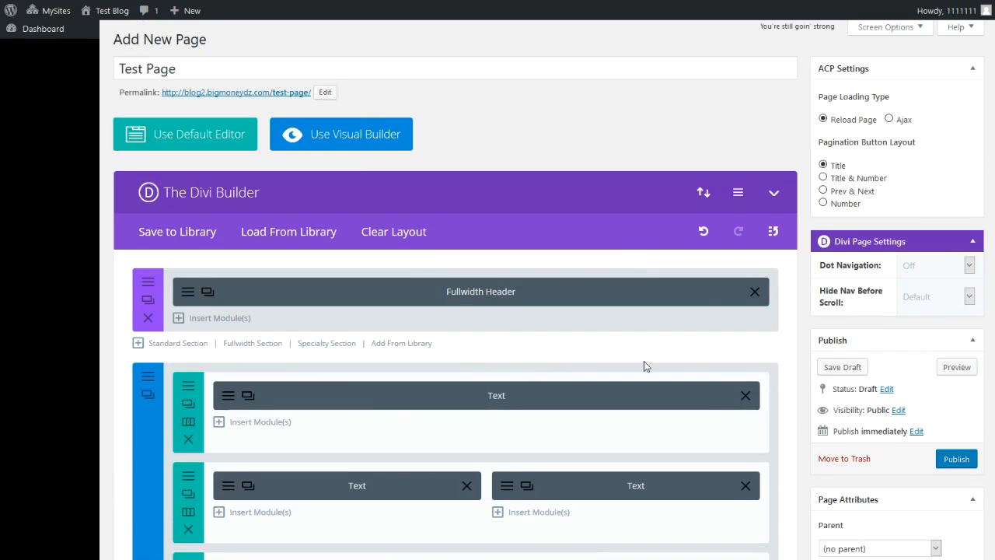
- Preview the Test Page with the Page Fullwidth layout down to its three-column text row, and publish the page
{"action": "left_click", "coordinate": [955, 368]}
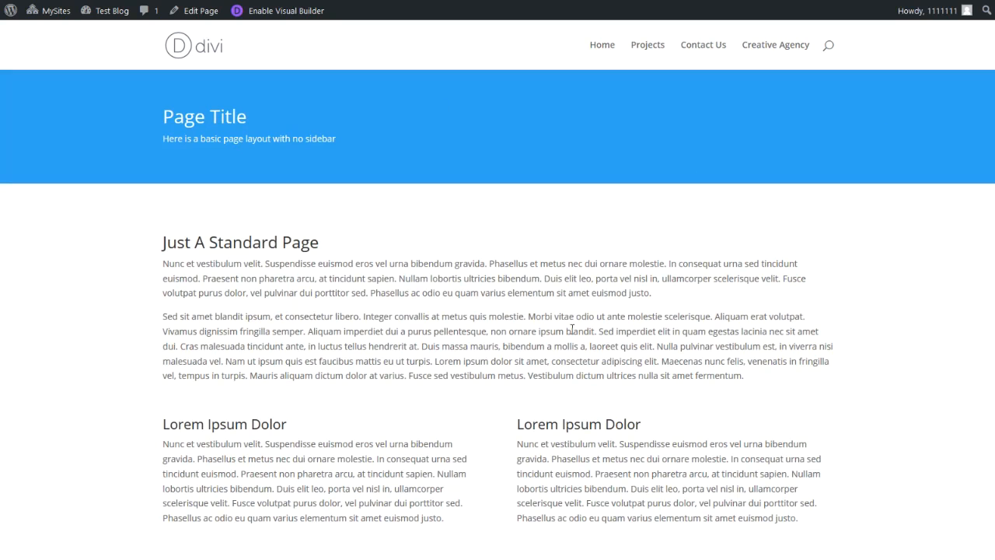
{"action": "scroll", "coordinate": [645, 367], "scroll_direction": "down", "scroll_amount": 2}
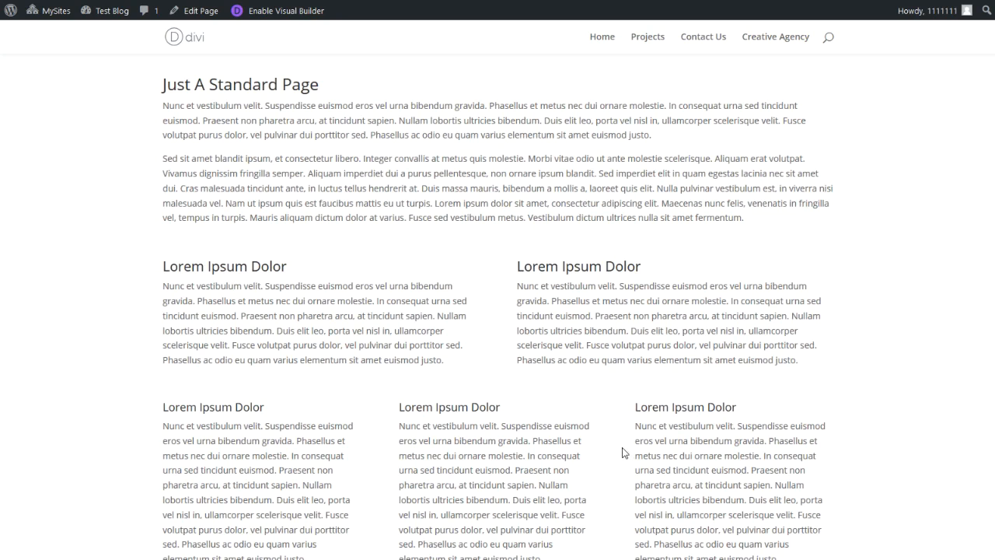
{"action": "scroll", "coordinate": [571, 452], "scroll_direction": "down", "scroll_amount": 3}
{"action": "scroll", "coordinate": [715, 459], "scroll_direction": "up", "scroll_amount": 5}
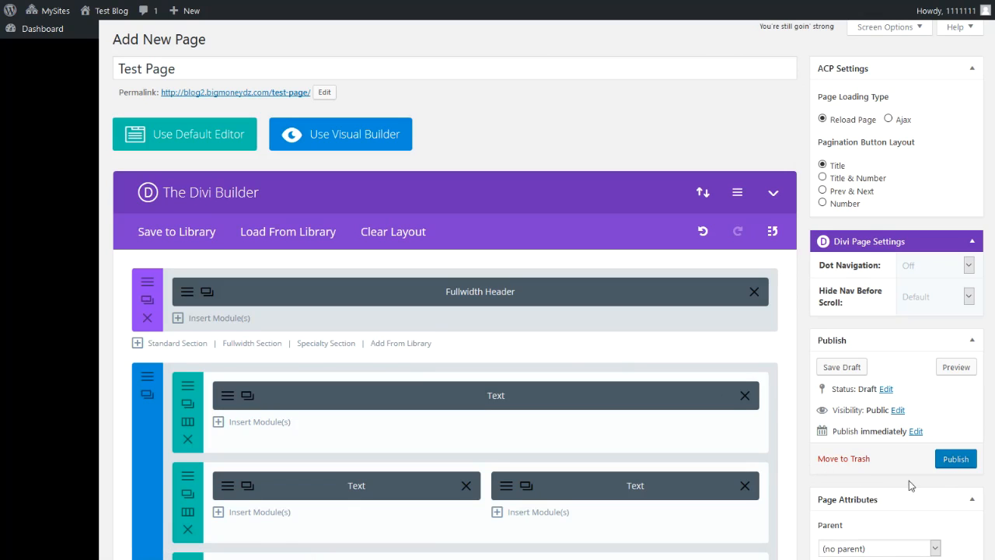
{"action": "left_click", "coordinate": [961, 462]}
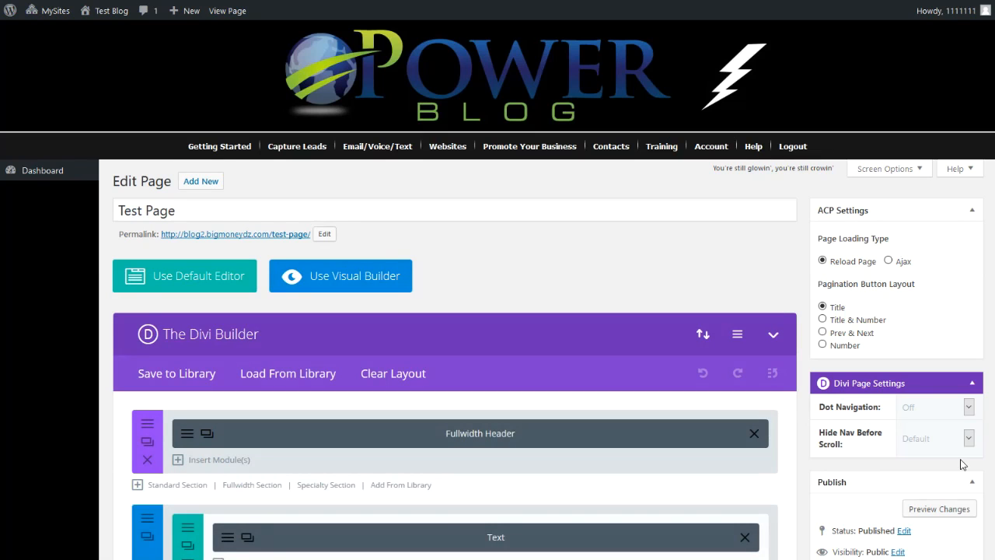